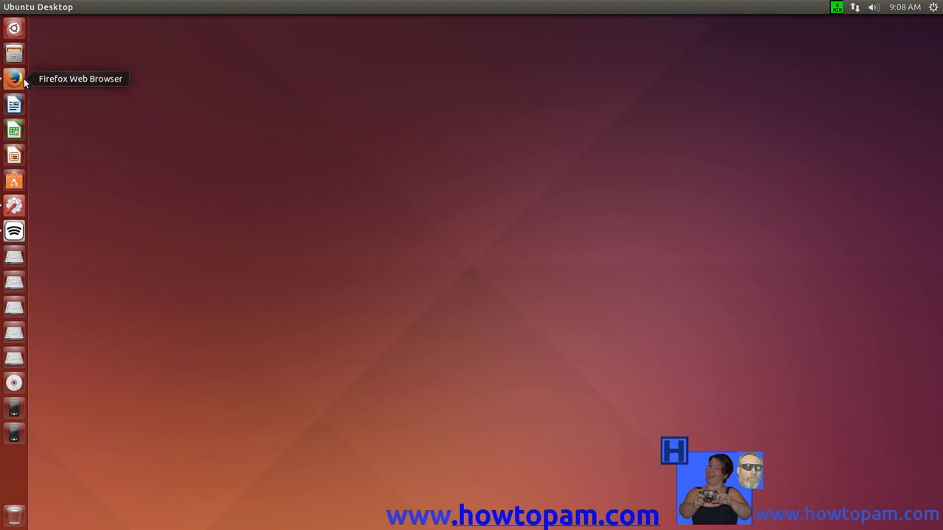
Step: Switch to Firefox and open the b2evolution site's front-office welcome page
{"action": "left_click", "coordinate": [21, 79]}
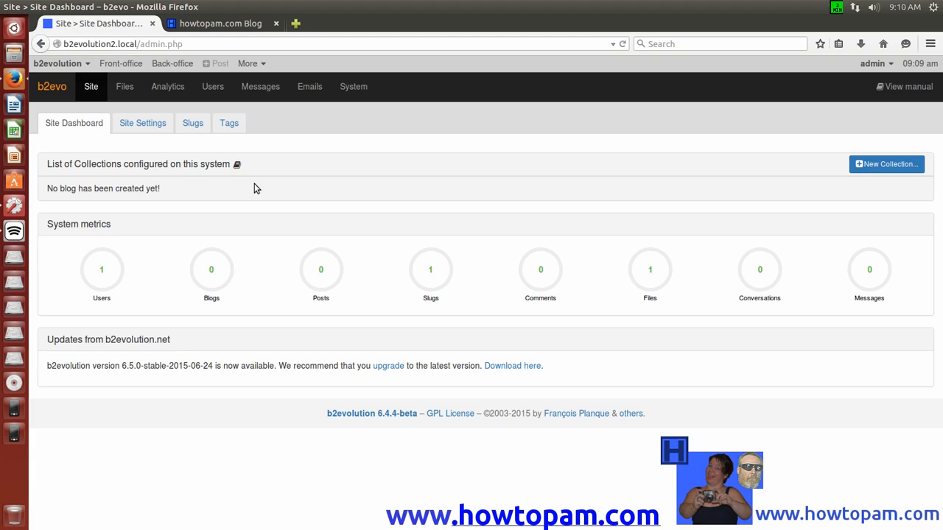
{"action": "left_click", "coordinate": [117, 64]}
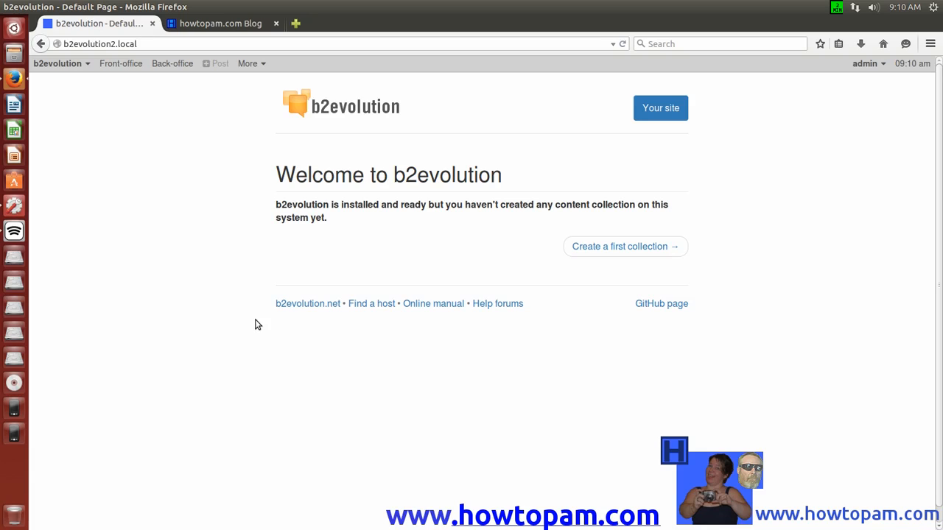
{"action": "left_click", "coordinate": [663, 108]}
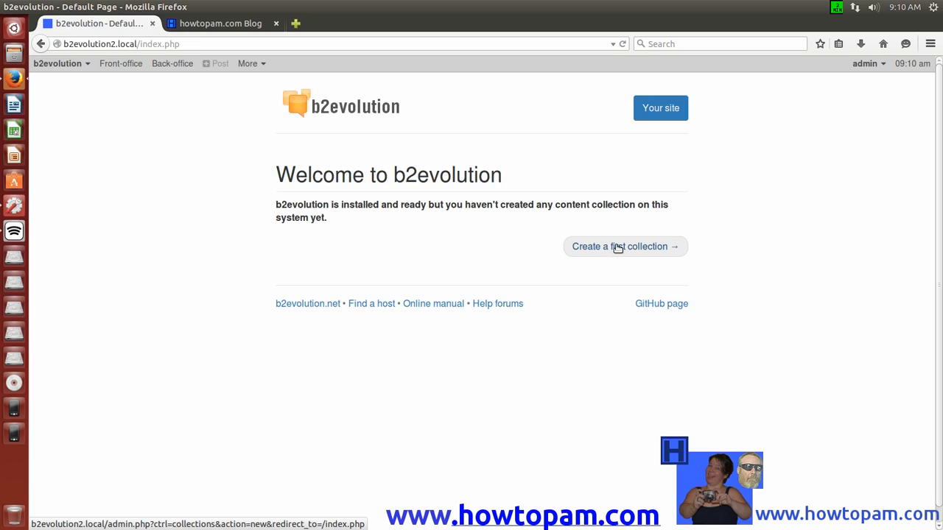
Step: Start creating the first collection as a Main type with the Bootstrap Main skin
{"action": "left_click", "coordinate": [619, 248]}
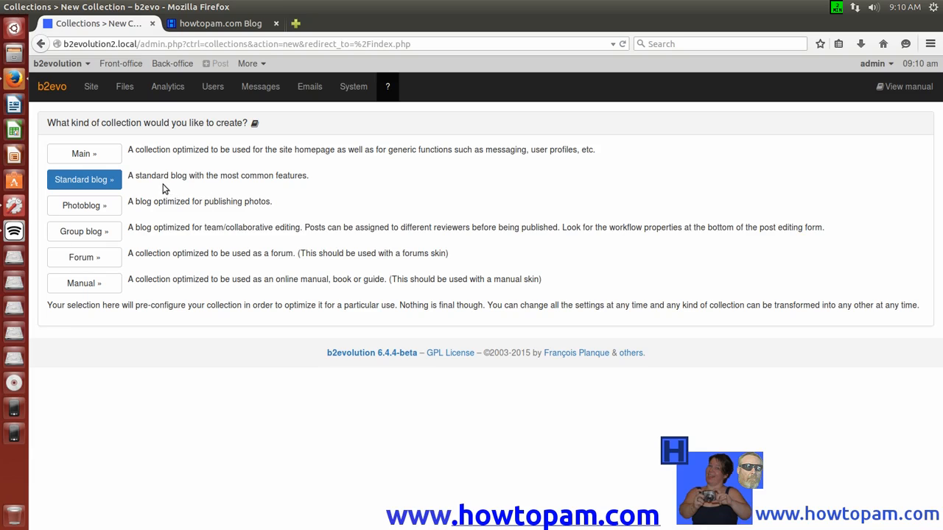
{"action": "left_click", "coordinate": [99, 155]}
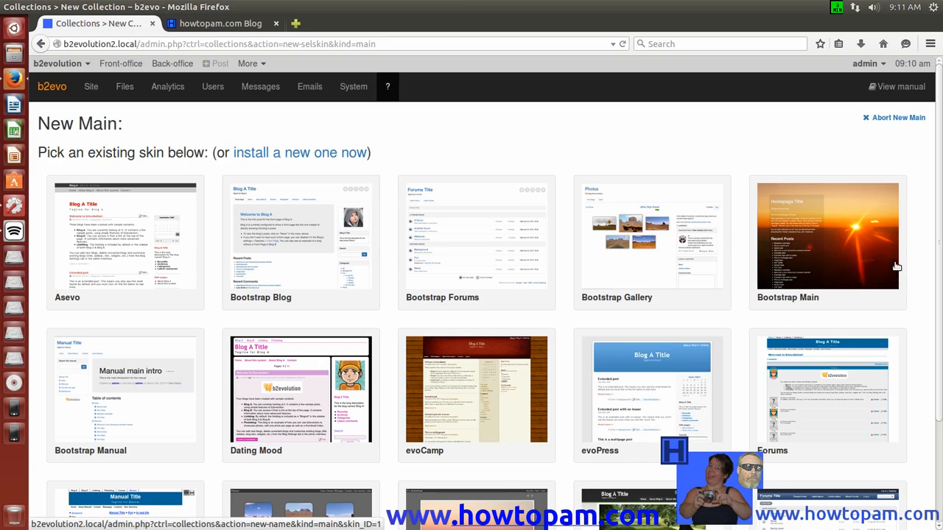
{"action": "left_click", "coordinate": [793, 287]}
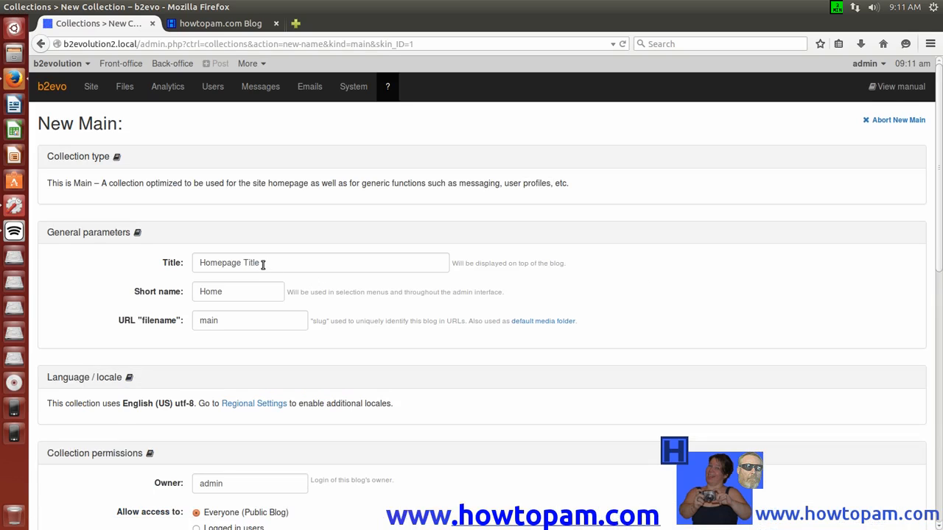
Step: Set the new collection's title to "Welcome To howtopam", keeping the short name Home
{"action": "left_click_drag", "start_coordinate": [261, 262], "coordinate": [189, 267]}
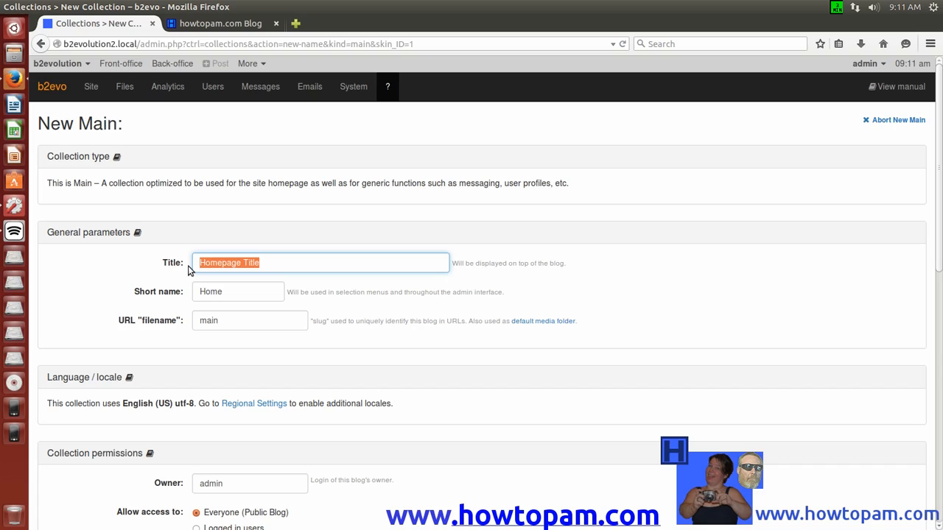
{"action": "type", "text": "Welcome To h"}
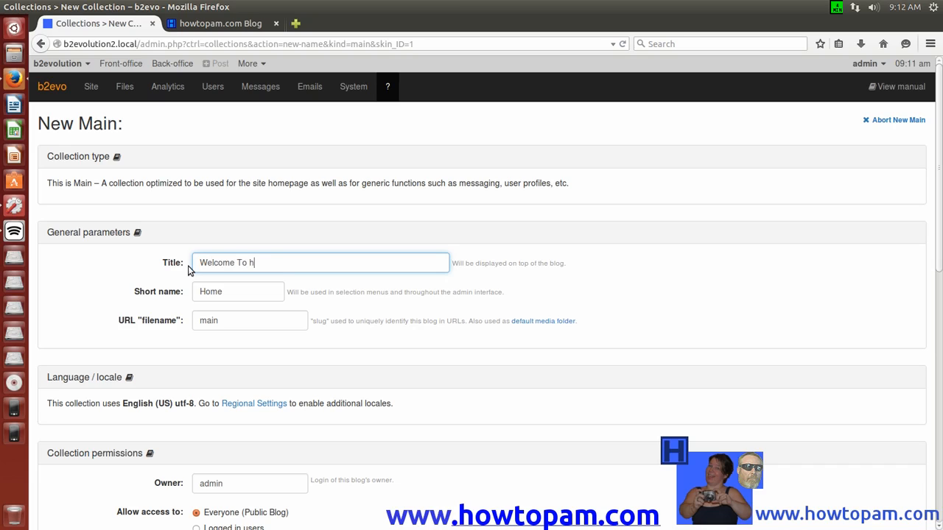
{"action": "type", "text": "pam"}
{"action": "left_click_drag", "start_coordinate": [226, 293], "coordinate": [202, 292]}
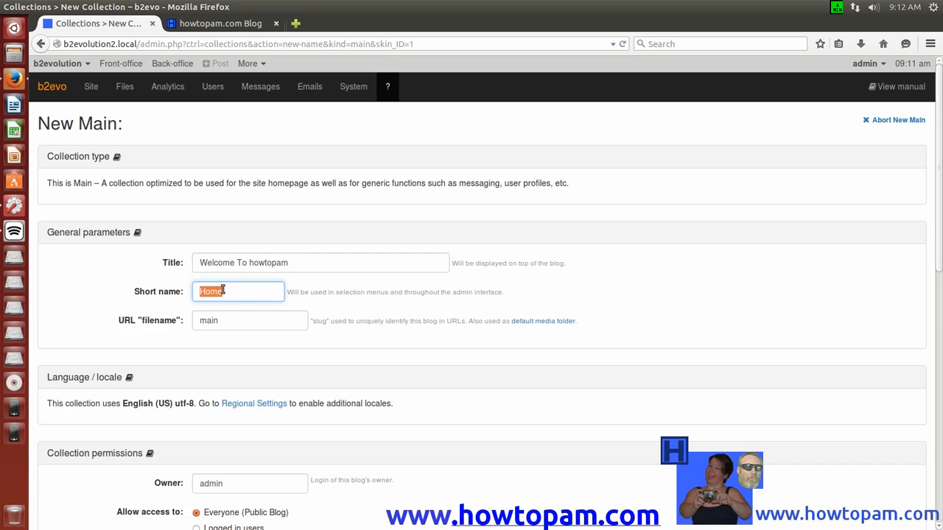
{"action": "left_click", "coordinate": [226, 291]}
Step: Enter the tagline "The site that proves women can!" in the collection's description and save the new collection
{"action": "scroll", "coordinate": [939, 287], "scroll_direction": "down", "scroll_amount": 3}
{"action": "left_click_drag", "start_coordinate": [939, 300], "coordinate": [936, 340]}
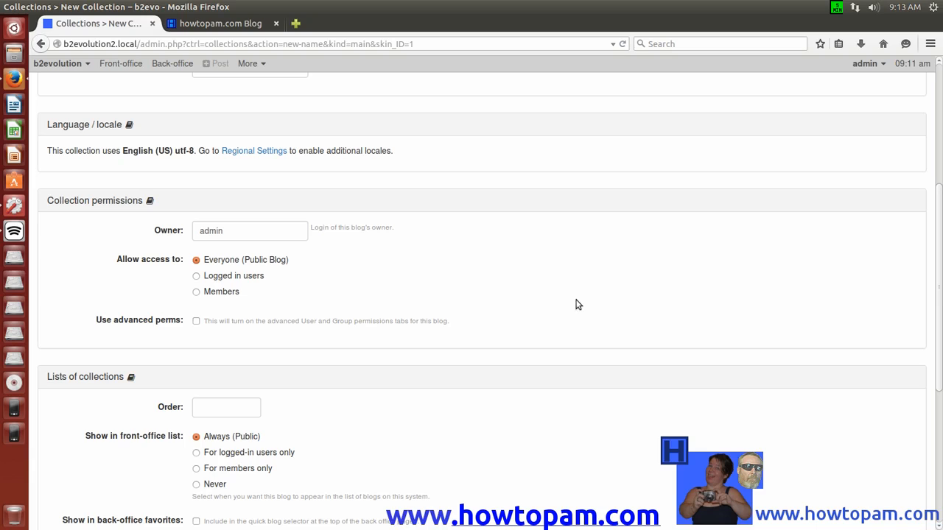
{"action": "scroll", "coordinate": [940, 297], "scroll_direction": "down", "scroll_amount": 4}
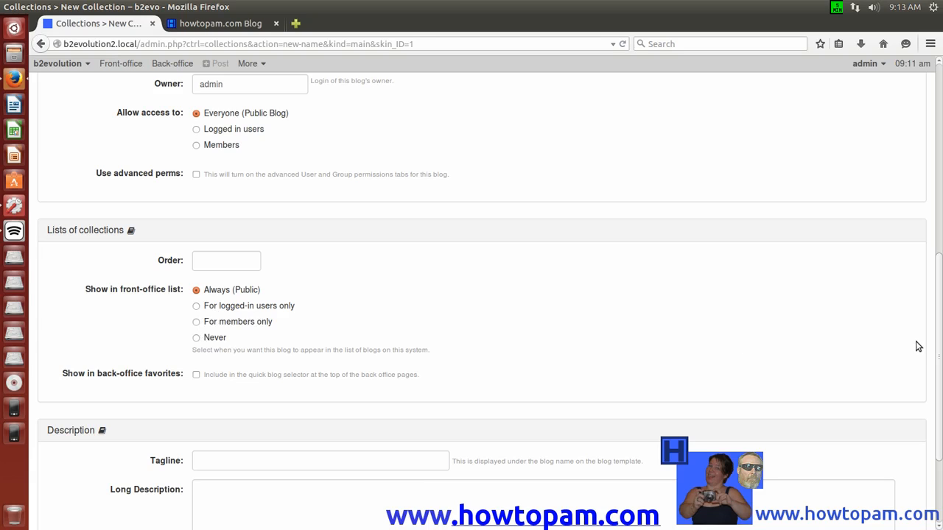
{"action": "scroll", "coordinate": [936, 341], "scroll_direction": "down", "scroll_amount": 3}
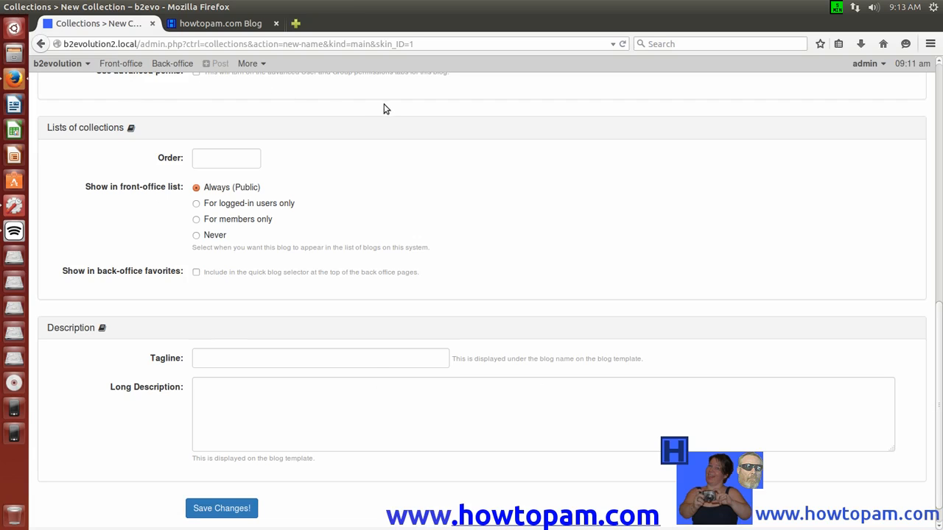
{"action": "left_click", "coordinate": [209, 360]}
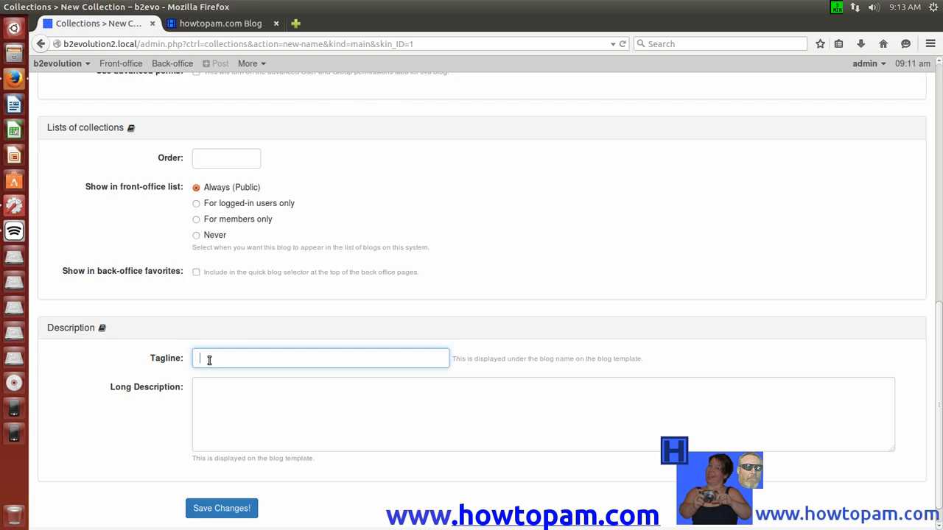
{"action": "type", "text": "The site that proves women can!"}
{"action": "left_click", "coordinate": [225, 509]}
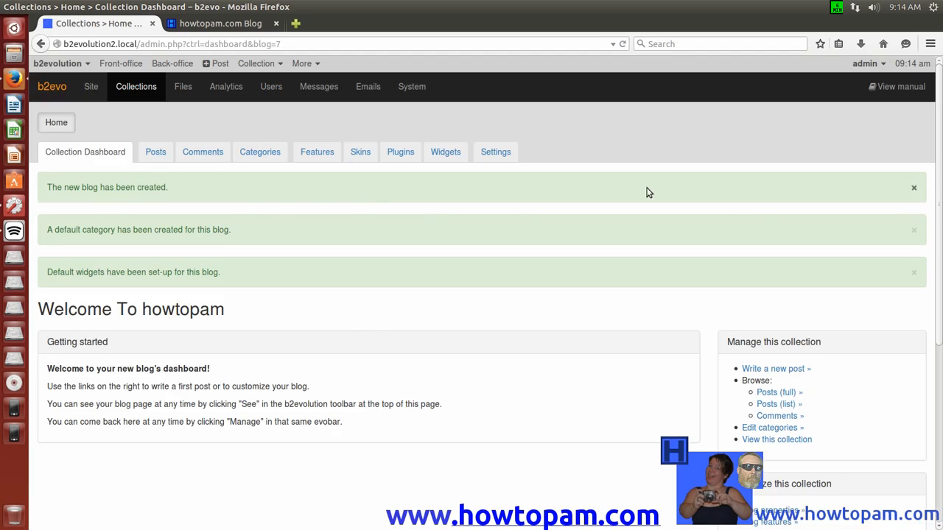
Step: Dismiss the notices on the collection dashboard and view the new front page
{"action": "left_click", "coordinate": [914, 188]}
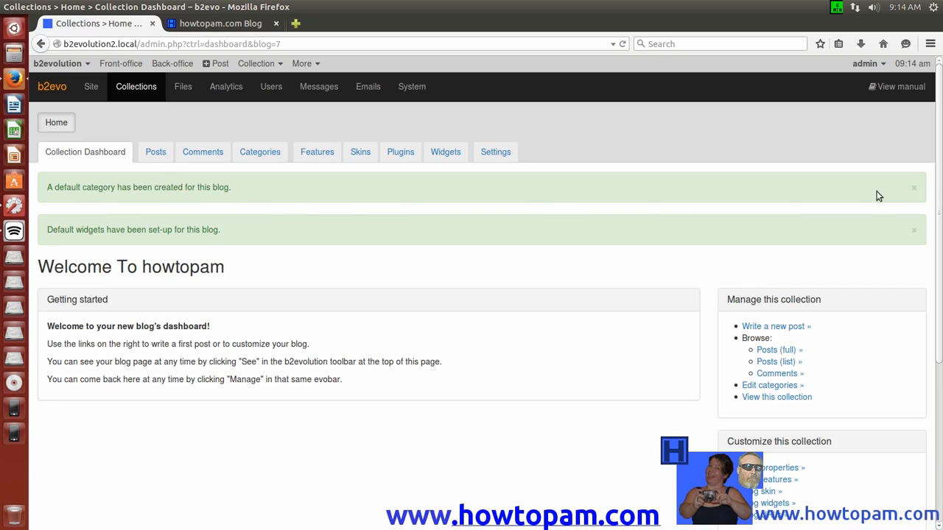
{"action": "left_click", "coordinate": [914, 190]}
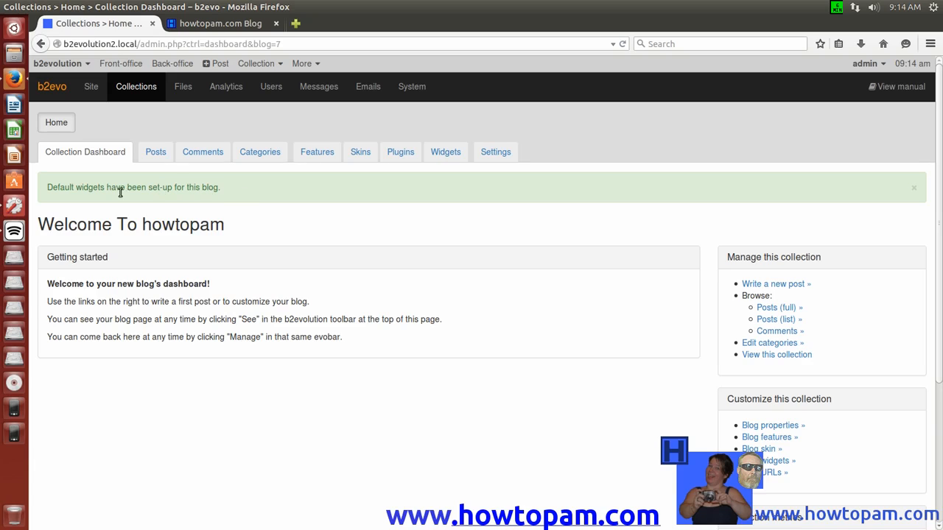
{"action": "left_click", "coordinate": [915, 189]}
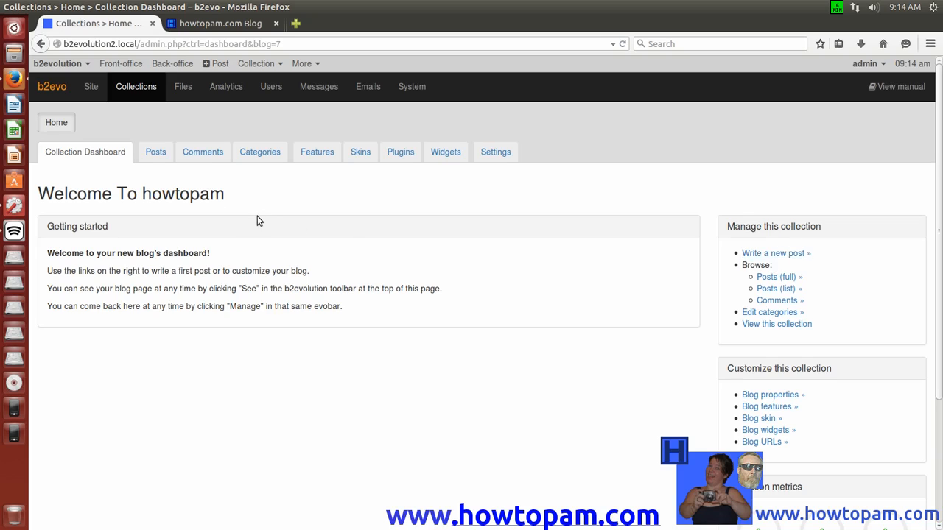
{"action": "left_click", "coordinate": [120, 65]}
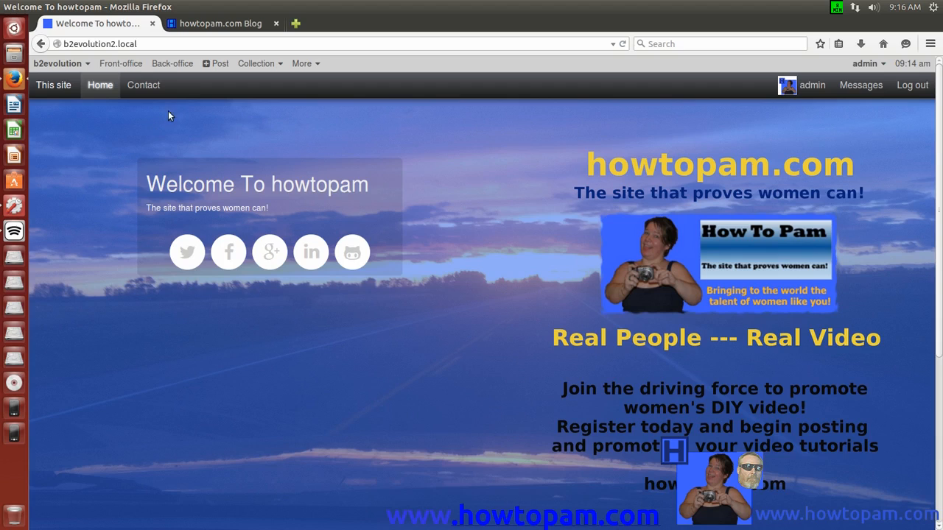
Step: Return to the back-office and open the skin settings of the Home collection
{"action": "left_click", "coordinate": [172, 64]}
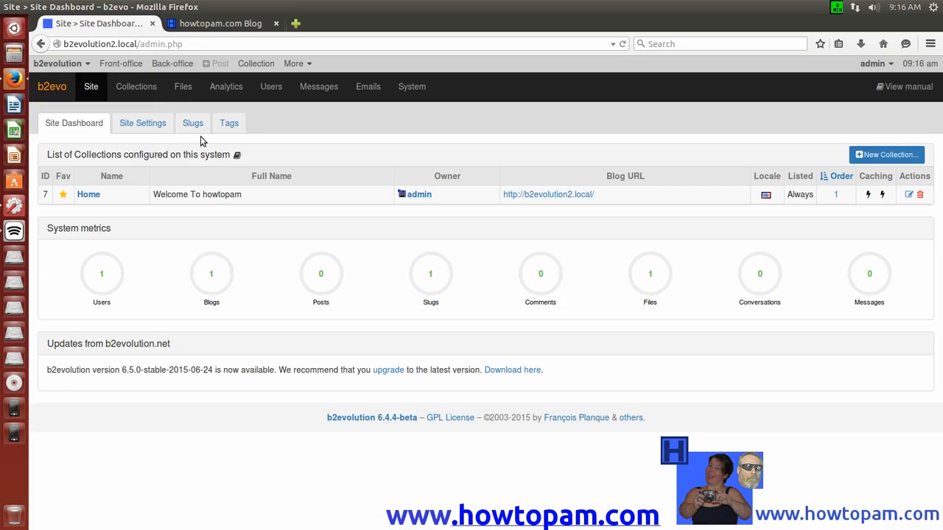
{"action": "left_click", "coordinate": [89, 195]}
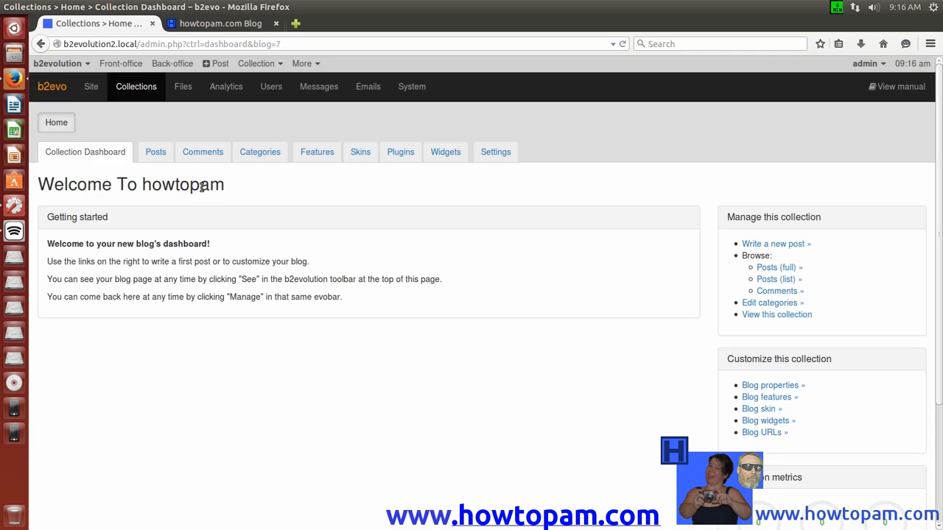
{"action": "left_click", "coordinate": [359, 152]}
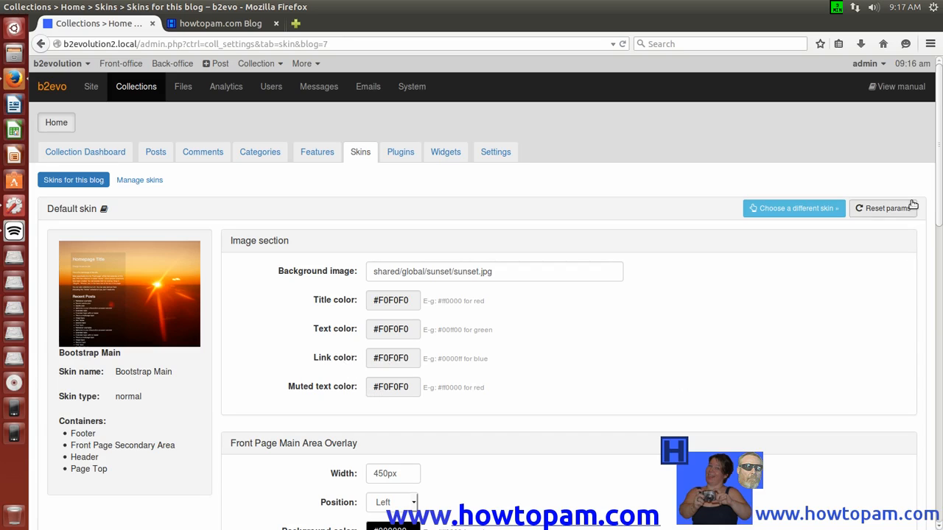
Step: Set the background opacity of the Front Page Main Area Overlay to 20%
{"action": "left_click_drag", "start_coordinate": [937, 205], "coordinate": [938, 263]}
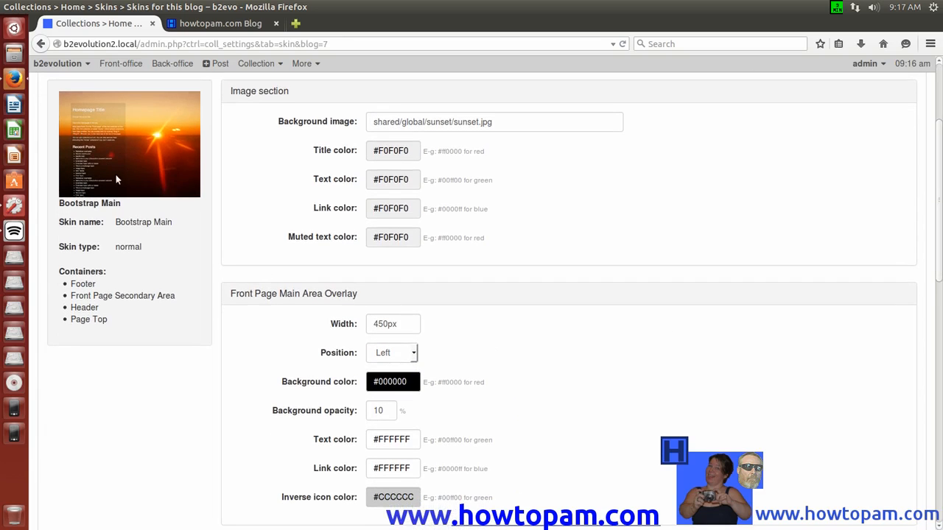
{"action": "left_click", "coordinate": [413, 354]}
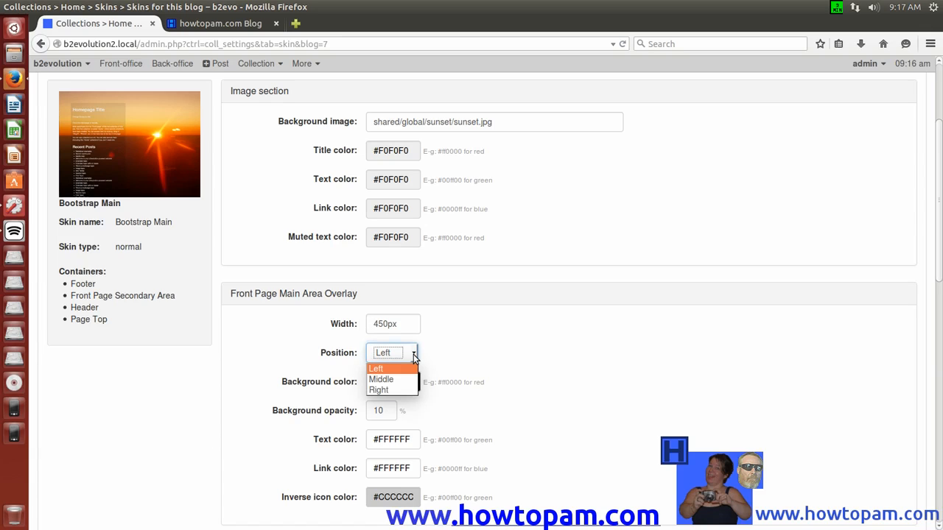
{"action": "left_click", "coordinate": [413, 354]}
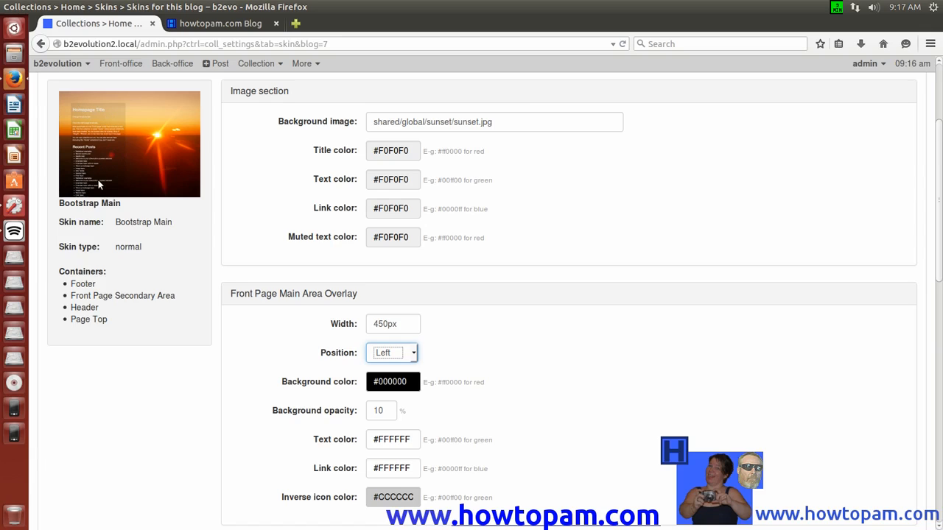
{"action": "left_click", "coordinate": [379, 410]}
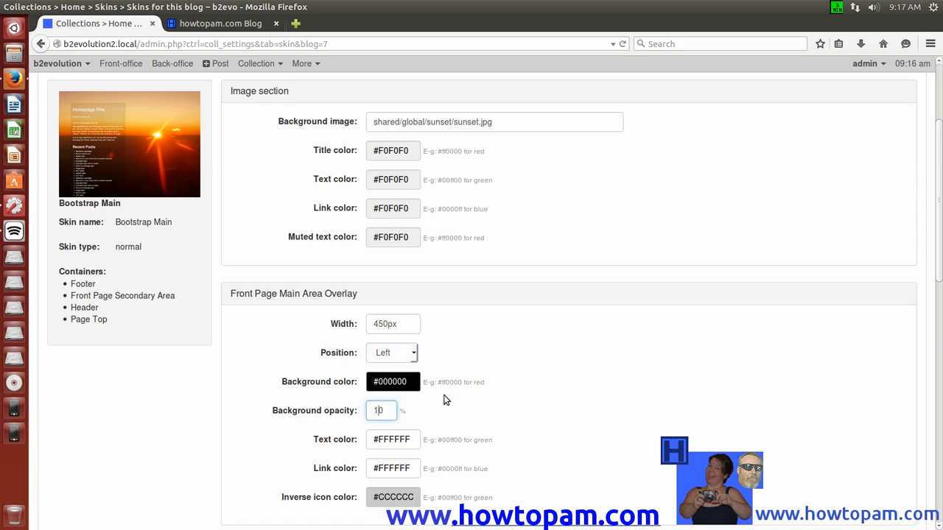
{"action": "key", "text": "BackSpace"}
{"action": "type", "text": "2"}
Step: Save the skin settings and dismiss the update notice
{"action": "left_click_drag", "start_coordinate": [940, 261], "coordinate": [940, 310]}
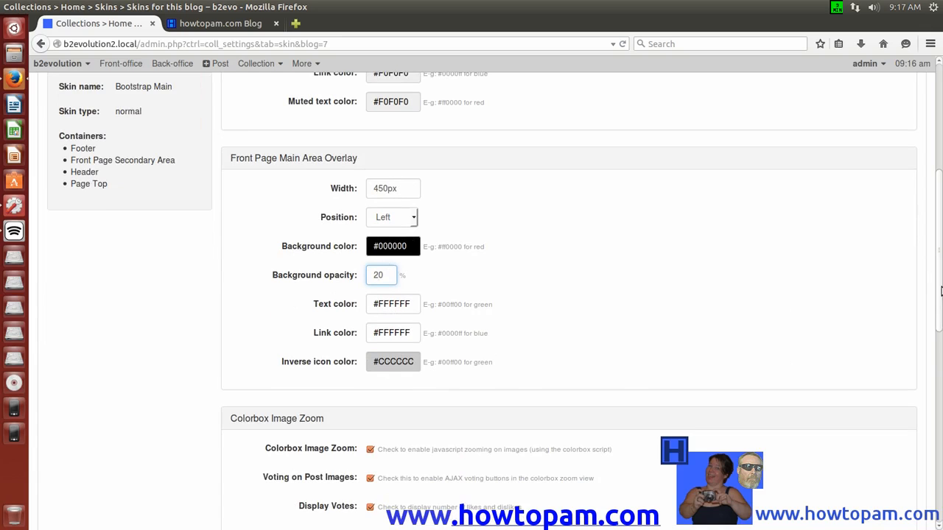
{"action": "left_click_drag", "start_coordinate": [936, 252], "coordinate": [940, 341]}
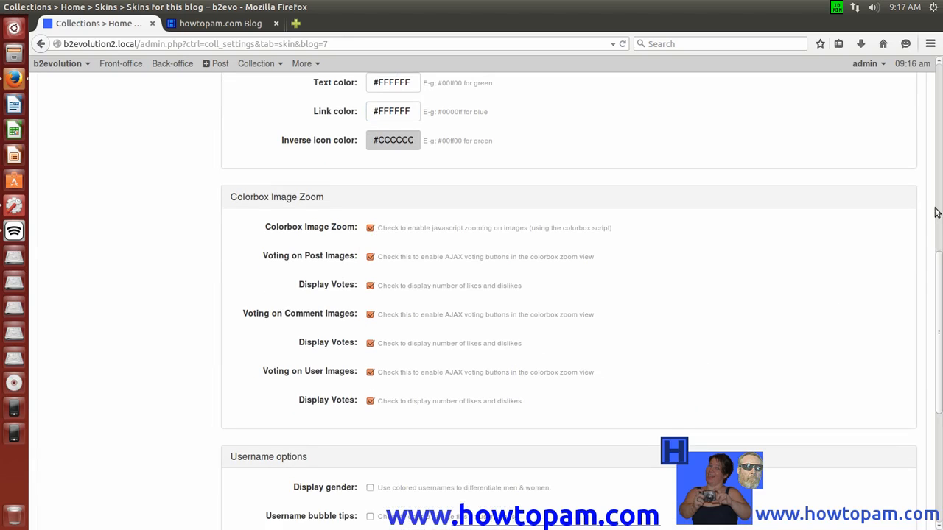
{"action": "left_click_drag", "start_coordinate": [938, 300], "coordinate": [941, 430]}
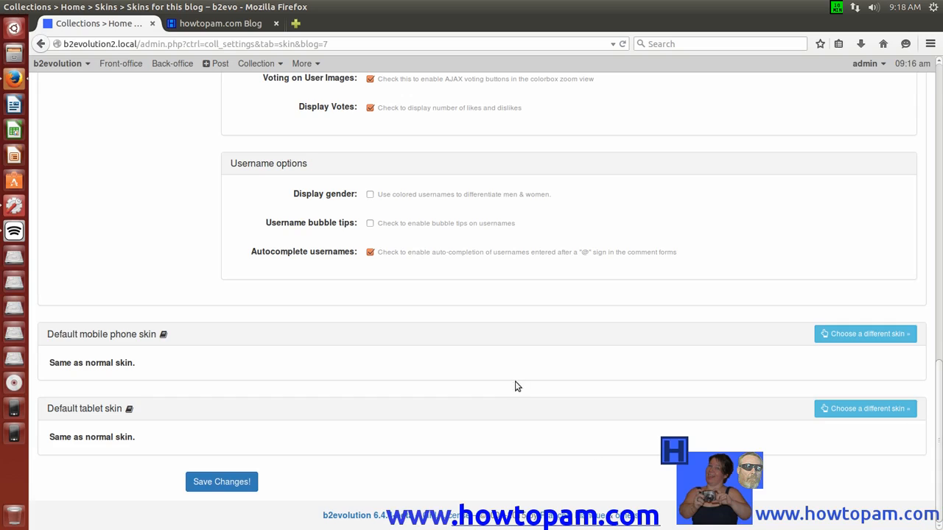
{"action": "left_click", "coordinate": [225, 484]}
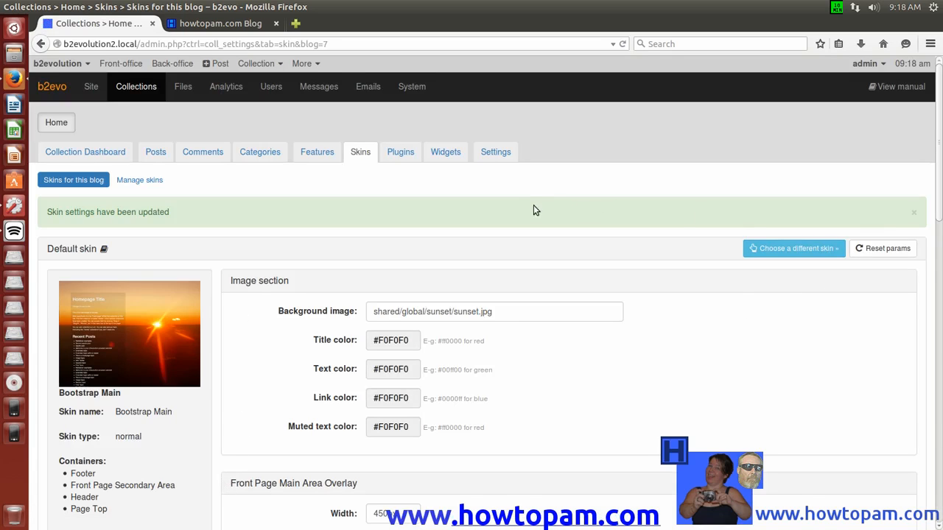
{"action": "left_click", "coordinate": [914, 215]}
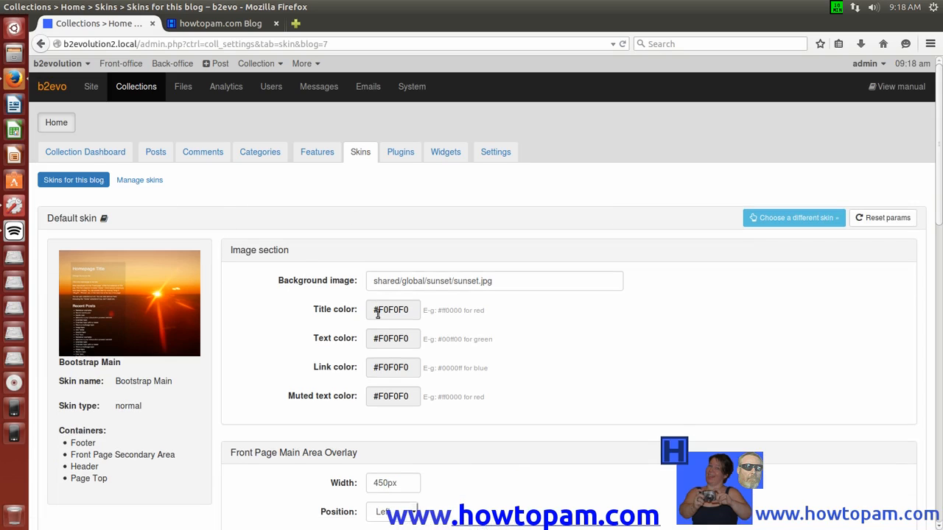
Step: From the site's front page, review the admin user's public profile and open that profile for editing
{"action": "left_click", "coordinate": [121, 64]}
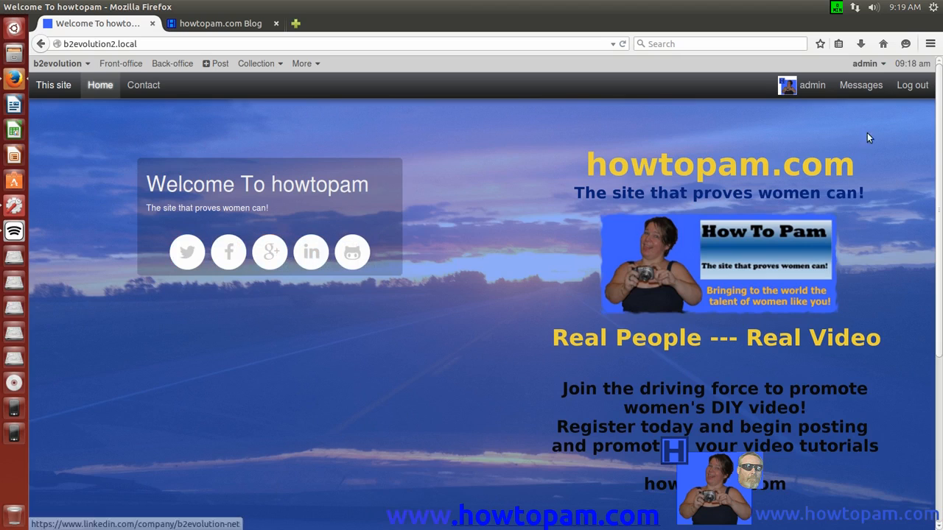
{"action": "left_click", "coordinate": [809, 90]}
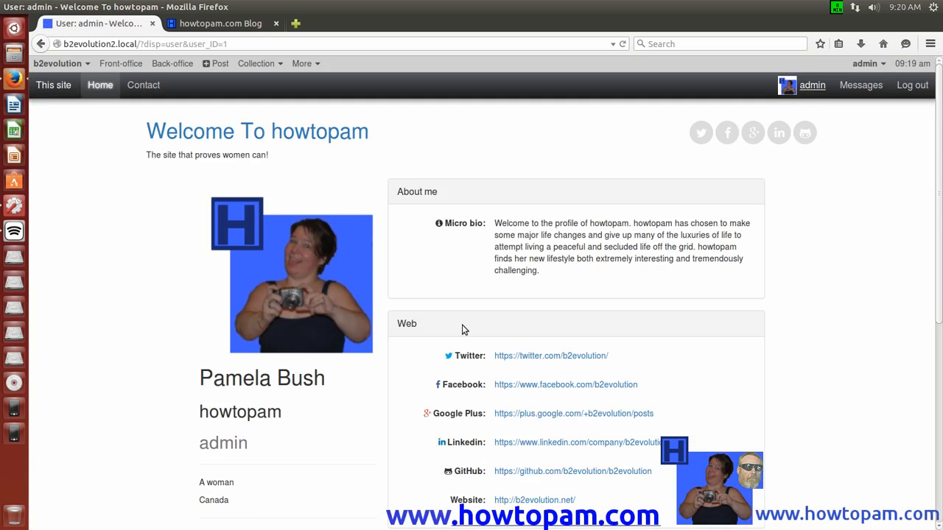
{"action": "left_click_drag", "start_coordinate": [939, 138], "coordinate": [940, 256]}
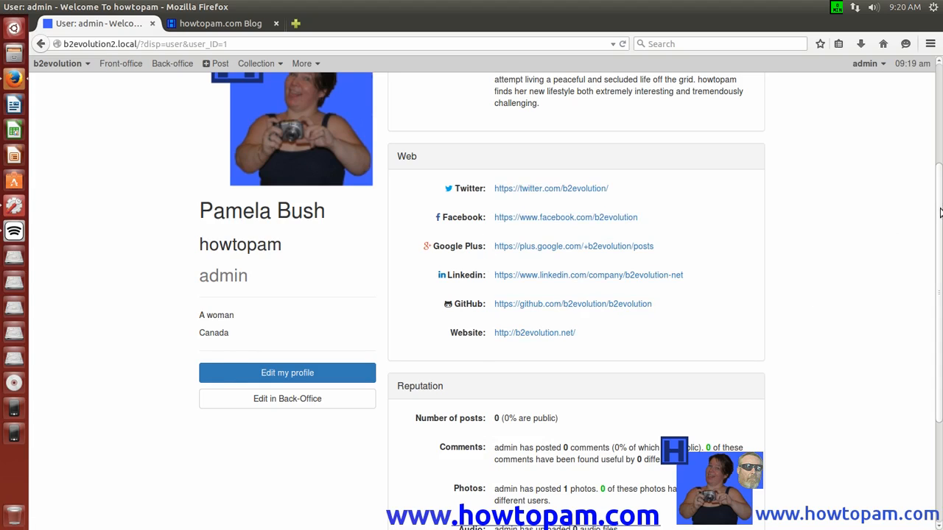
{"action": "left_click_drag", "start_coordinate": [939, 218], "coordinate": [940, 153]}
{"action": "mouse_move", "coordinate": [865, 63]}
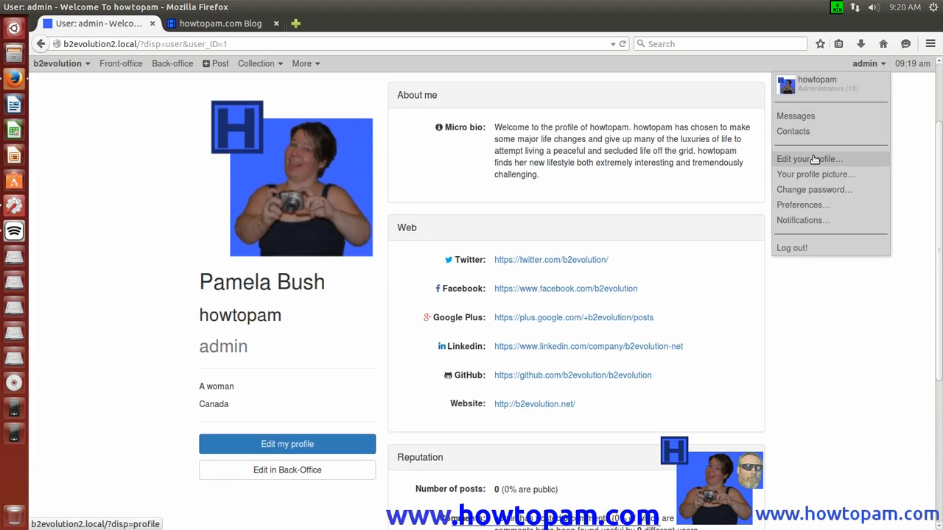
{"action": "left_click", "coordinate": [814, 159]}
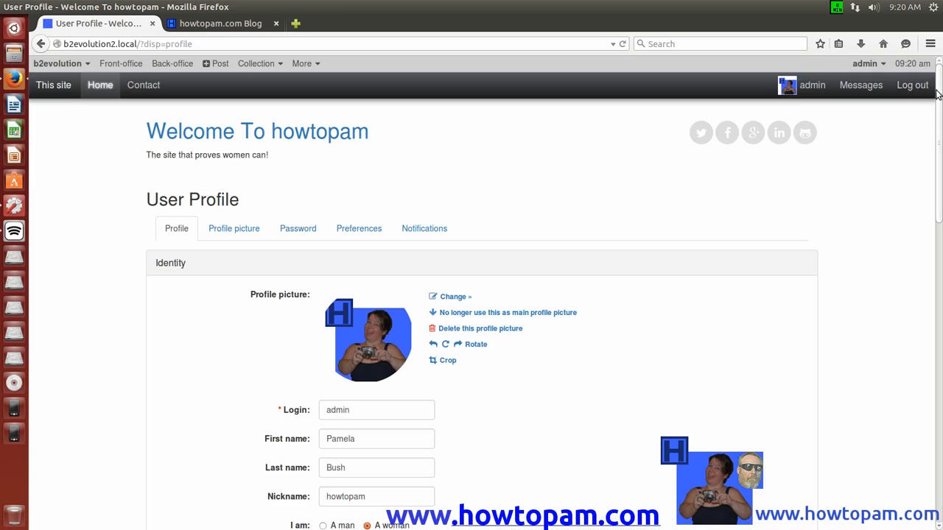
Step: Clear the GitHub address from the Web section of the admin user's profile
{"action": "left_click_drag", "start_coordinate": [938, 104], "coordinate": [936, 274]}
{"action": "left_click_drag", "start_coordinate": [935, 277], "coordinate": [932, 368]}
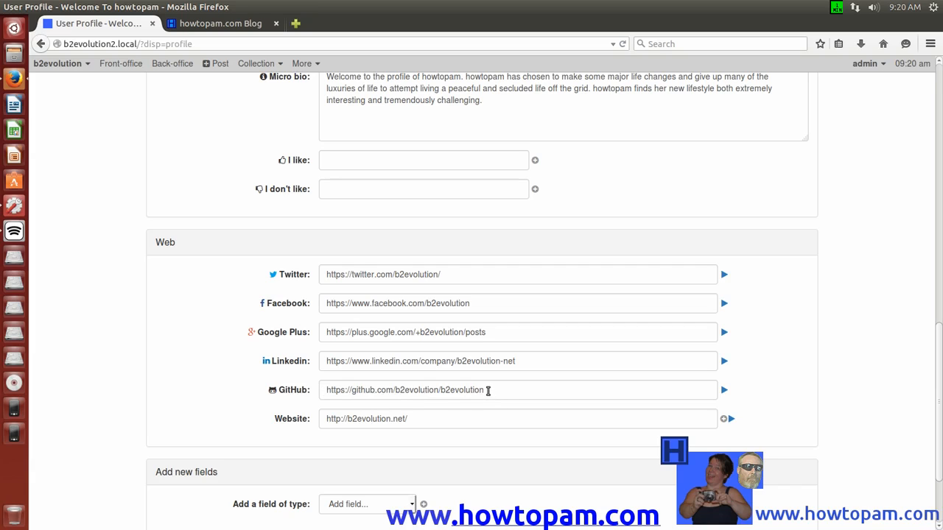
{"action": "left_click_drag", "start_coordinate": [487, 390], "coordinate": [391, 383]}
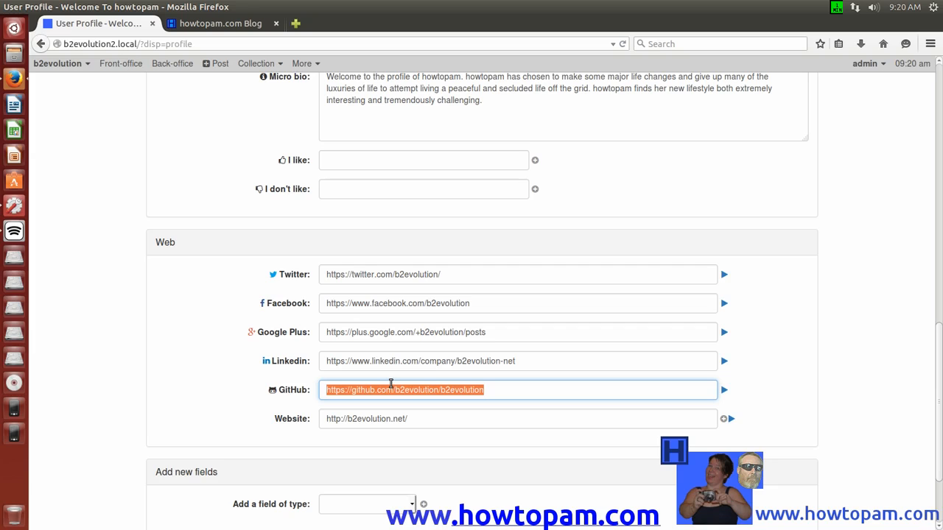
{"action": "key", "text": "BackSpace"}
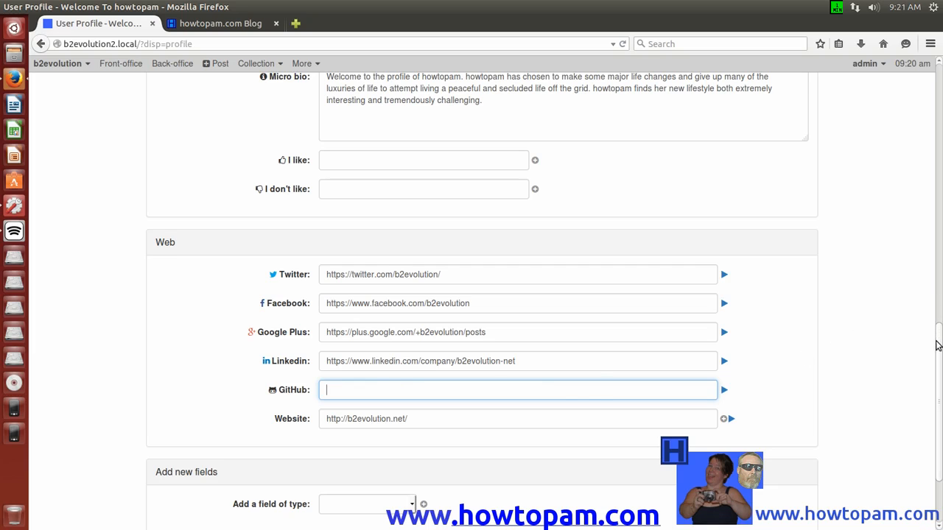
{"action": "scroll", "coordinate": [940, 339], "scroll_direction": "down", "scroll_amount": 2}
{"action": "left_click_drag", "start_coordinate": [942, 391], "coordinate": [941, 396]}
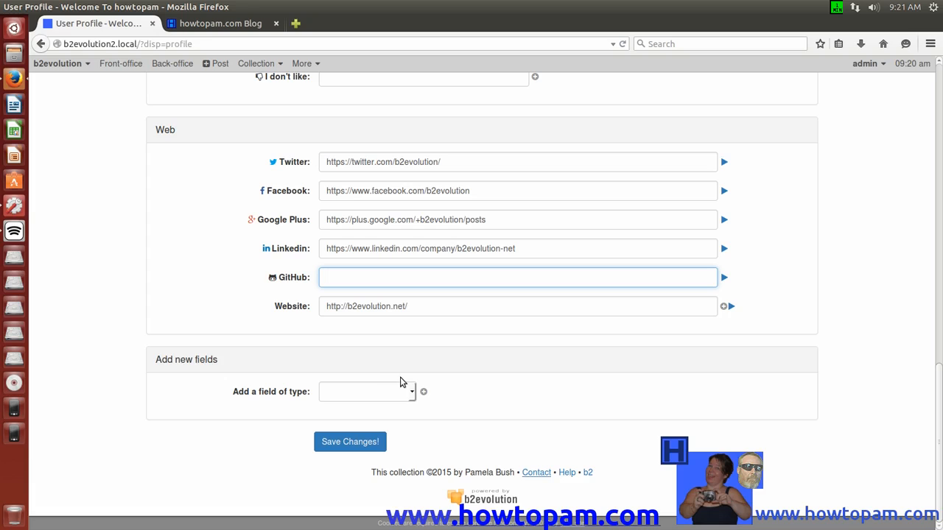
{"action": "left_click", "coordinate": [411, 399]}
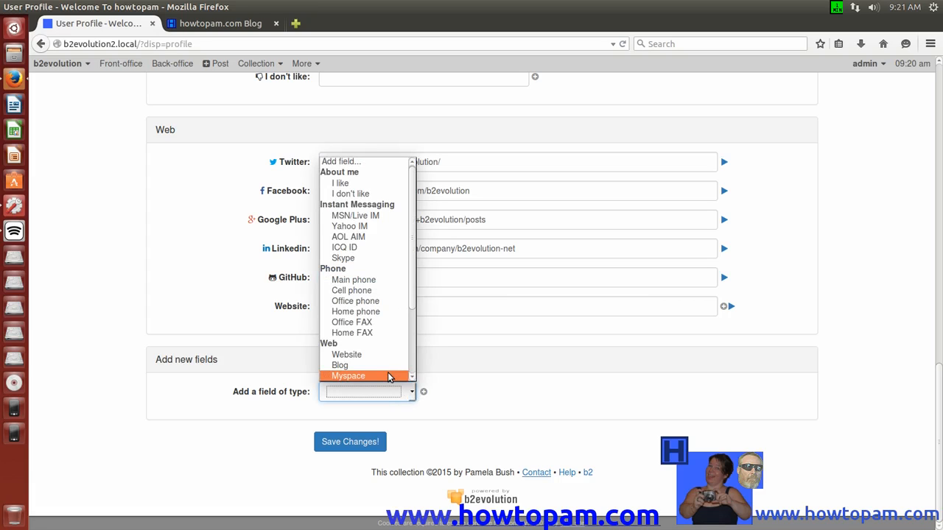
{"action": "left_click_drag", "start_coordinate": [412, 299], "coordinate": [412, 324]}
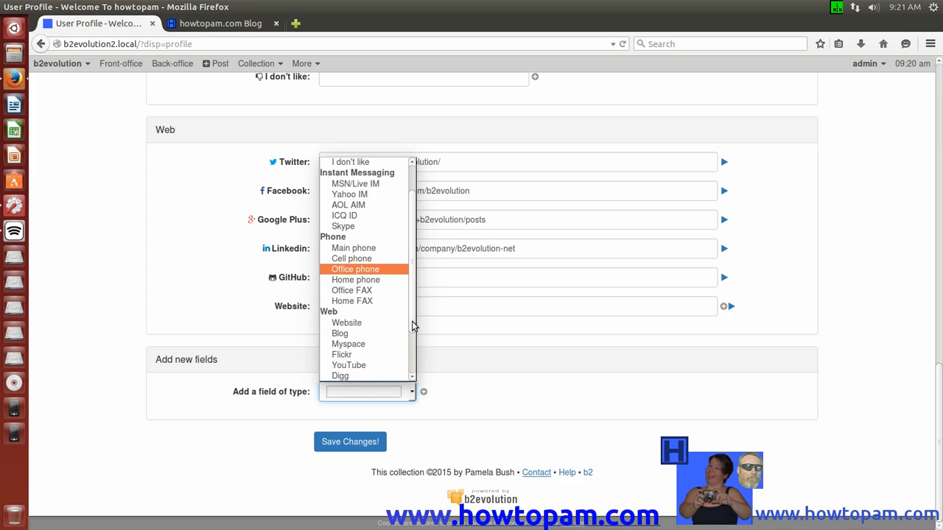
{"action": "left_click", "coordinate": [365, 334]}
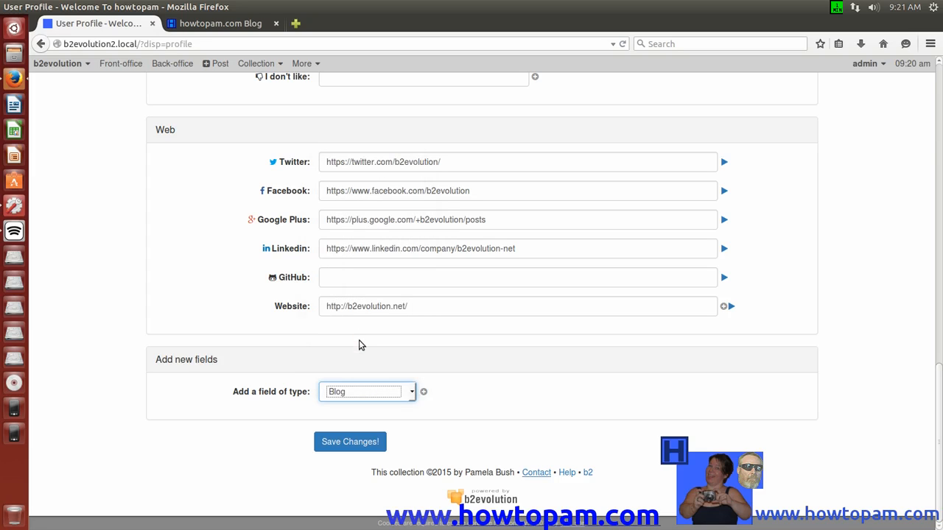
{"action": "left_click", "coordinate": [424, 391]}
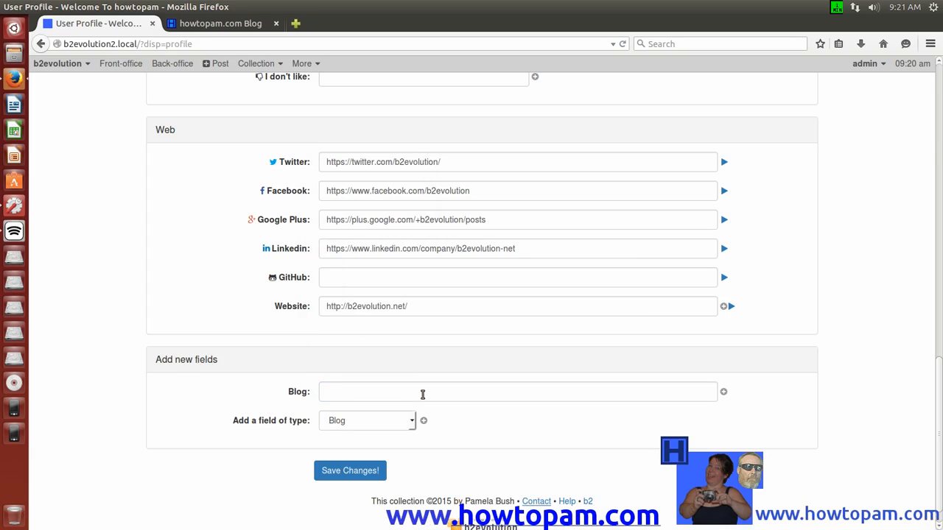
{"action": "left_click", "coordinate": [363, 393]}
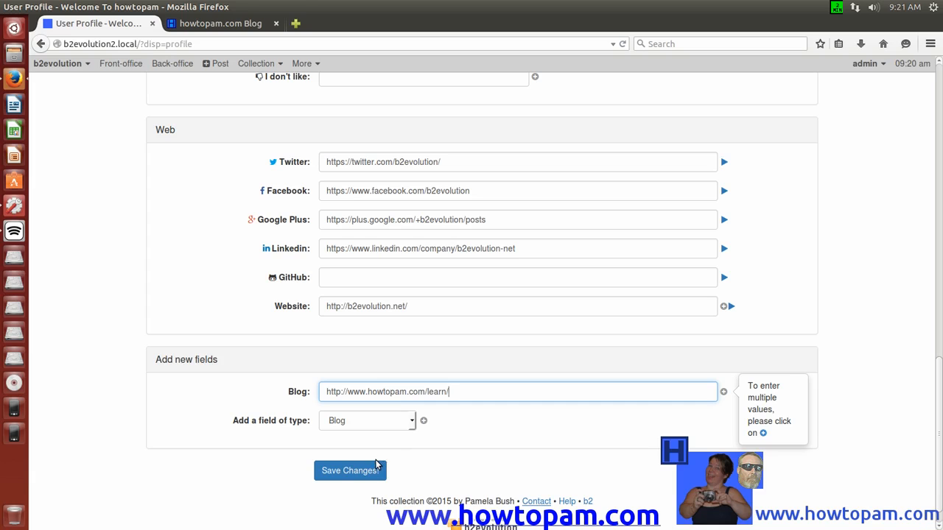
{"action": "left_click", "coordinate": [356, 476]}
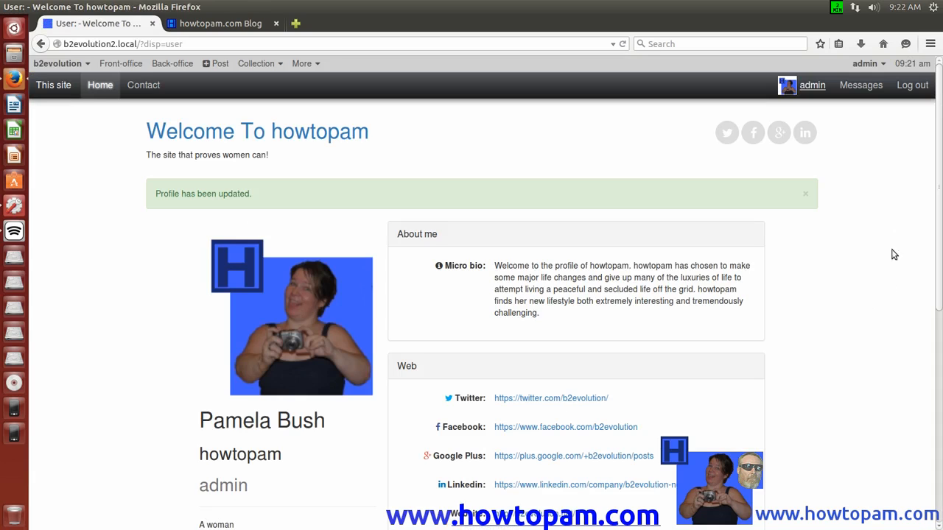
Step: Dismiss the update notice and review the web links on the admin user's public profile
{"action": "left_click_drag", "start_coordinate": [937, 191], "coordinate": [941, 111]}
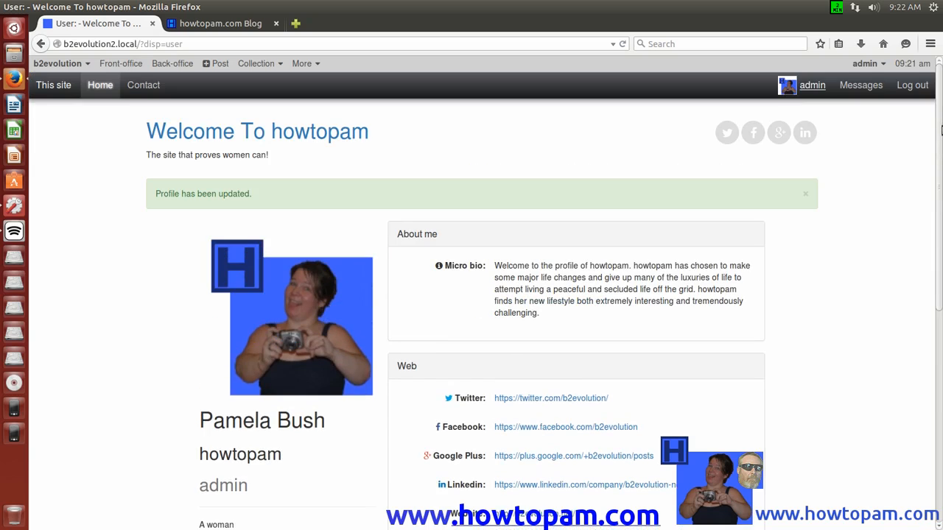
{"action": "left_click", "coordinate": [806, 197]}
{"action": "left_click_drag", "start_coordinate": [936, 195], "coordinate": [941, 301]}
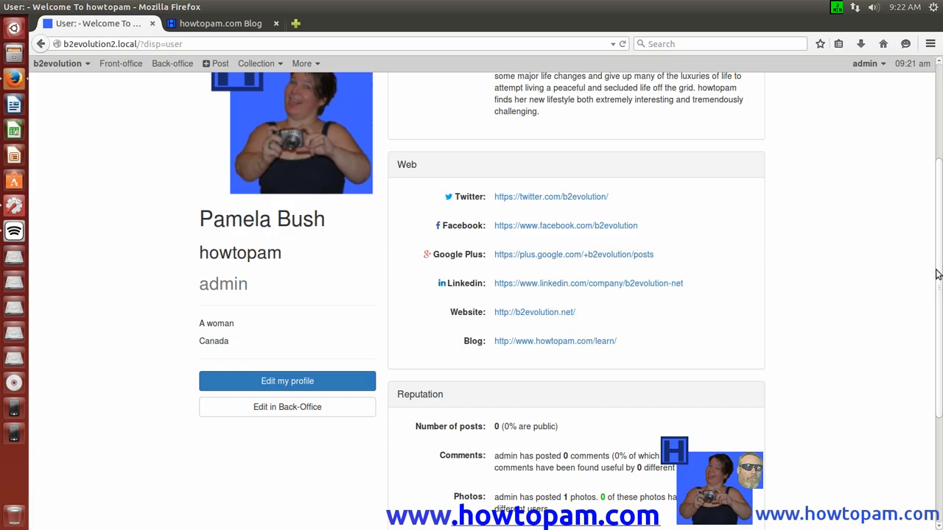
{"action": "scroll", "coordinate": [940, 251], "scroll_direction": "up", "scroll_amount": 4}
{"action": "scroll", "coordinate": [940, 258], "scroll_direction": "down", "scroll_amount": 3}
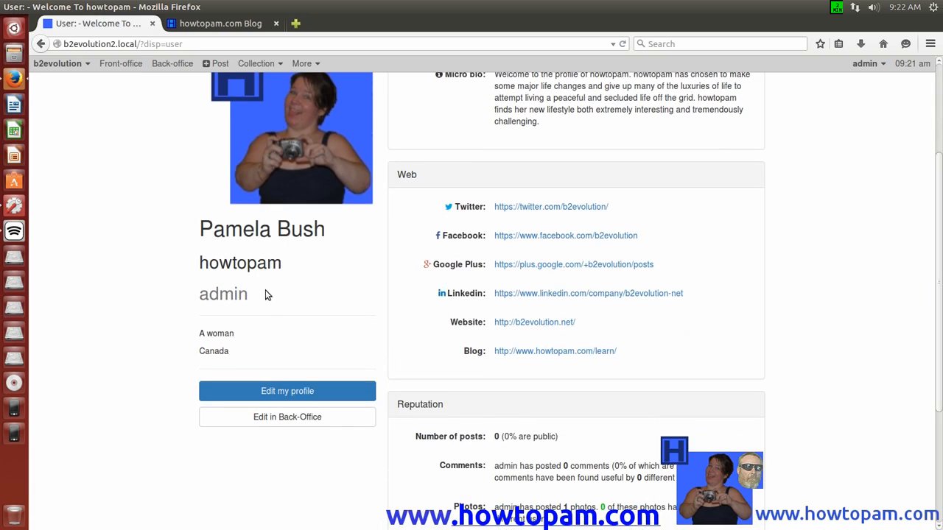
Step: Reopen the profile for editing and compare its Web addresses with the social links in the page header
{"action": "left_click", "coordinate": [271, 393]}
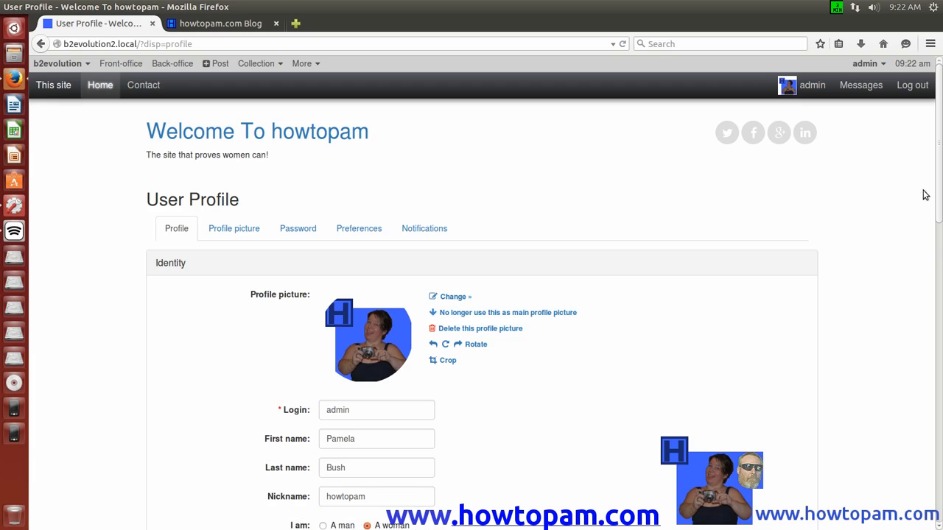
{"action": "scroll", "coordinate": [940, 221], "scroll_direction": "down", "scroll_amount": 4}
{"action": "scroll", "coordinate": [940, 322], "scroll_direction": "down", "scroll_amount": 5}
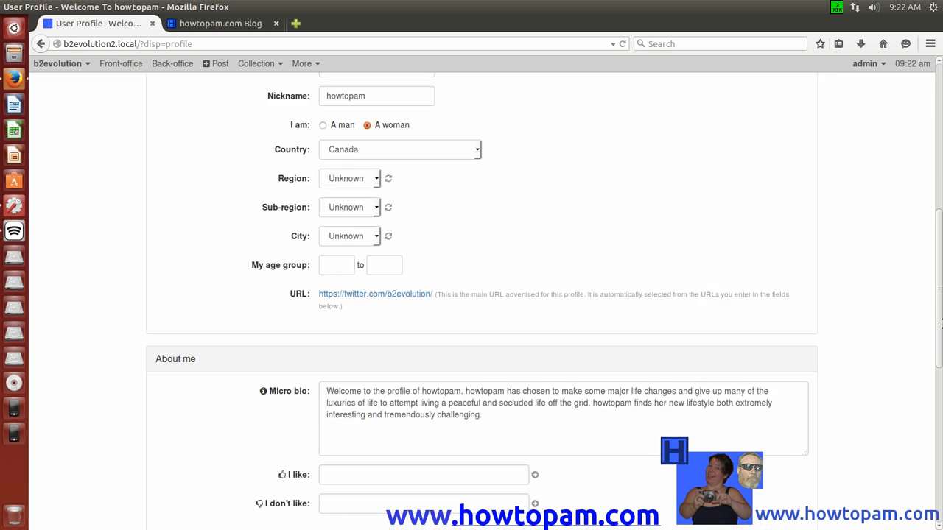
{"action": "left_click_drag", "start_coordinate": [940, 321], "coordinate": [940, 122]}
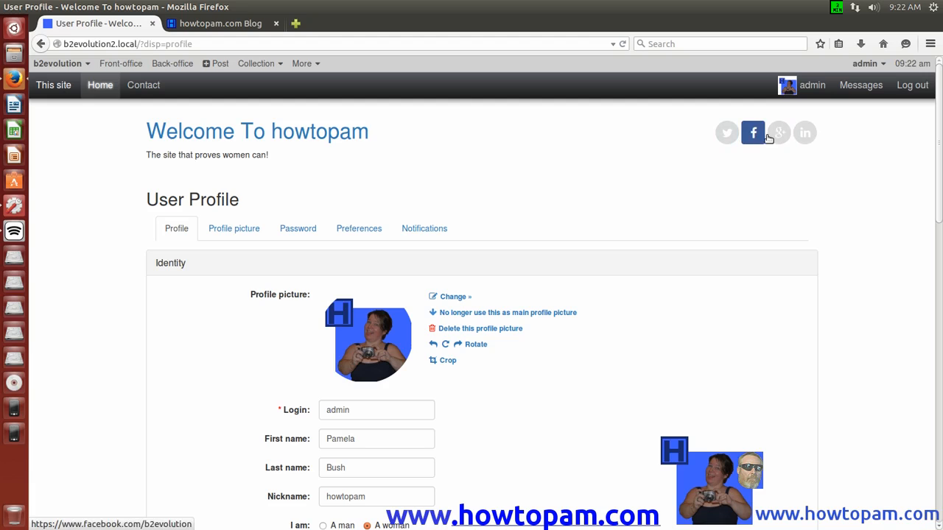
{"action": "left_click_drag", "start_coordinate": [939, 179], "coordinate": [935, 118]}
{"action": "scroll", "coordinate": [939, 247], "scroll_direction": "down", "scroll_amount": 5}
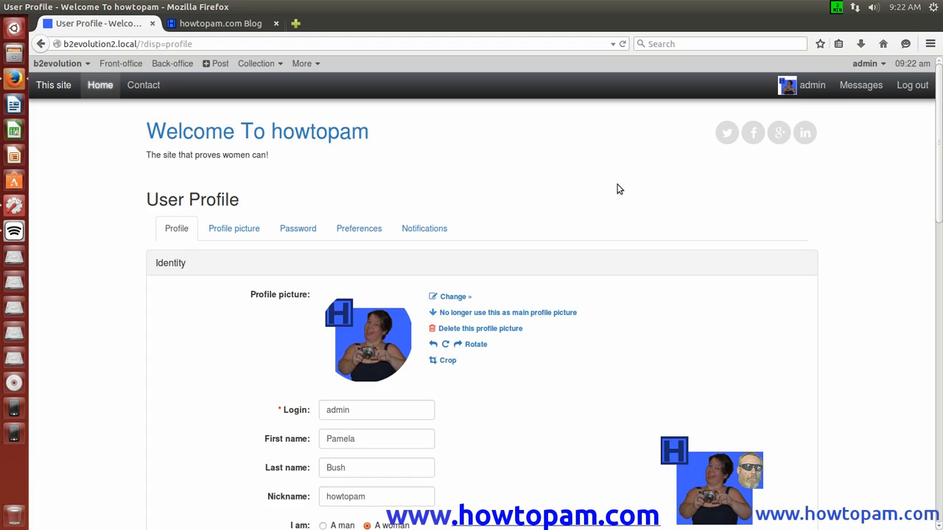
{"action": "left_click_drag", "start_coordinate": [933, 169], "coordinate": [940, 389]}
{"action": "scroll", "coordinate": [940, 388], "scroll_direction": "down", "scroll_amount": 8}
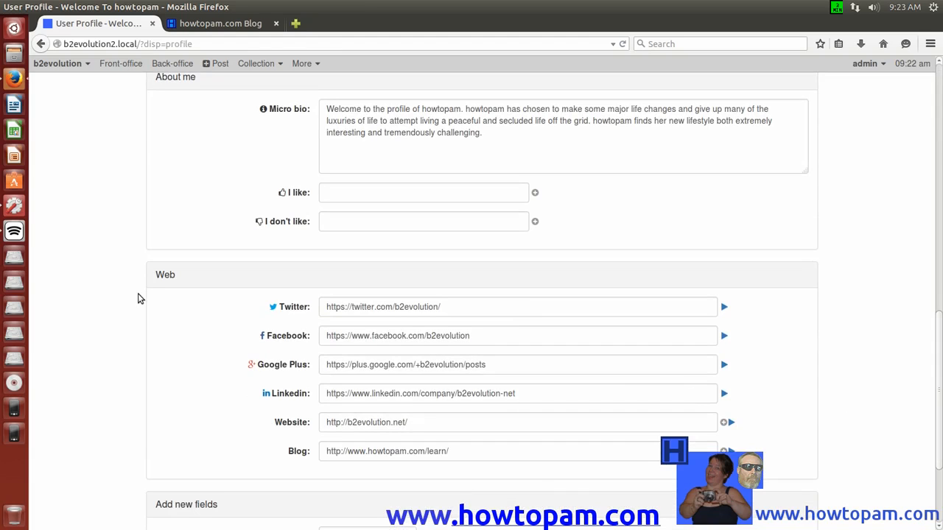
Step: Check the site's front page, and from the back-office start a new Standard blog collection with the Bootstrap Blog skin
{"action": "left_click", "coordinate": [120, 64]}
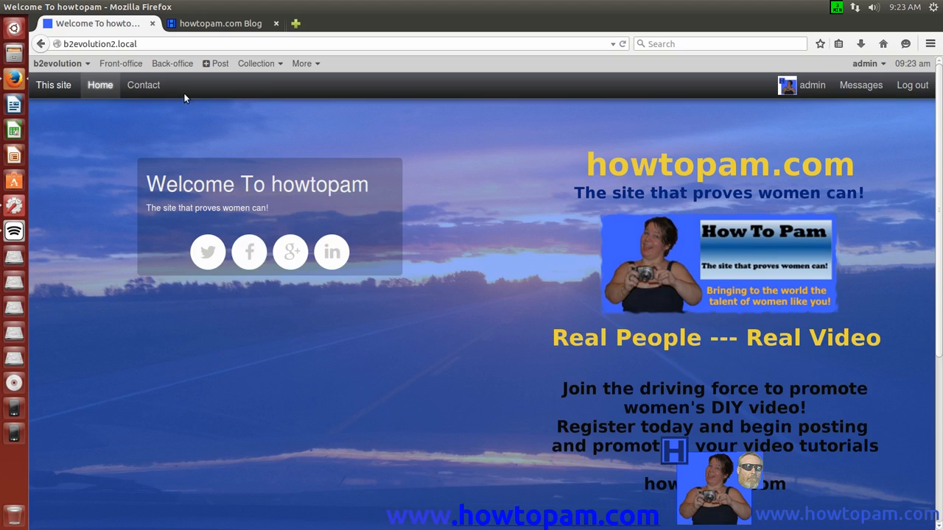
{"action": "left_click", "coordinate": [174, 64]}
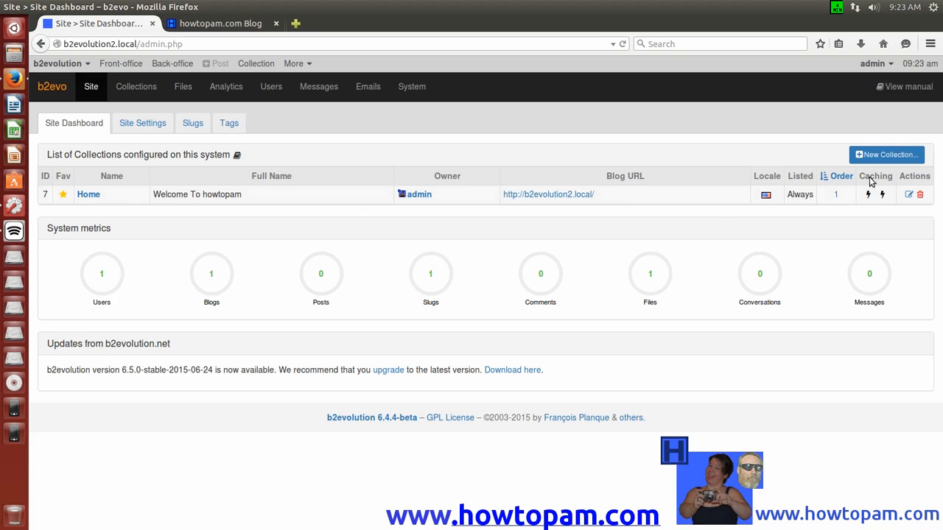
{"action": "left_click", "coordinate": [892, 157]}
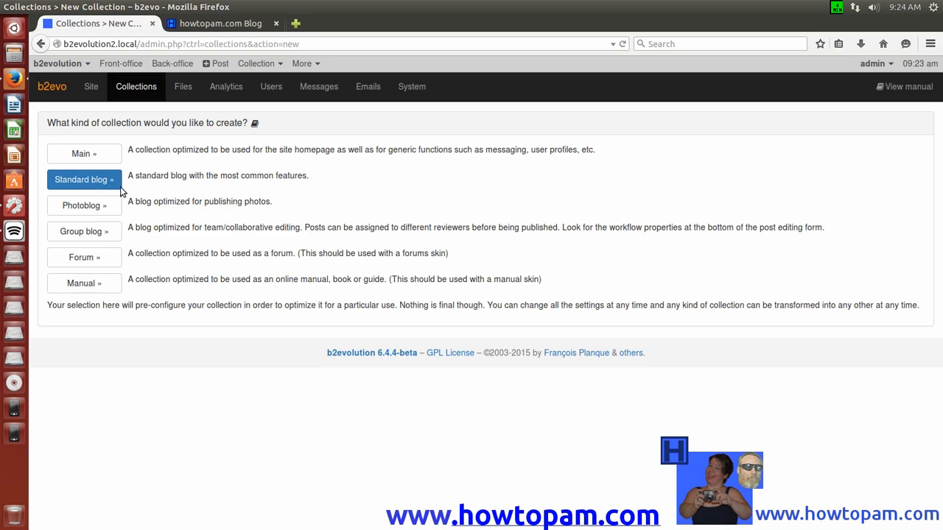
{"action": "left_click", "coordinate": [79, 180]}
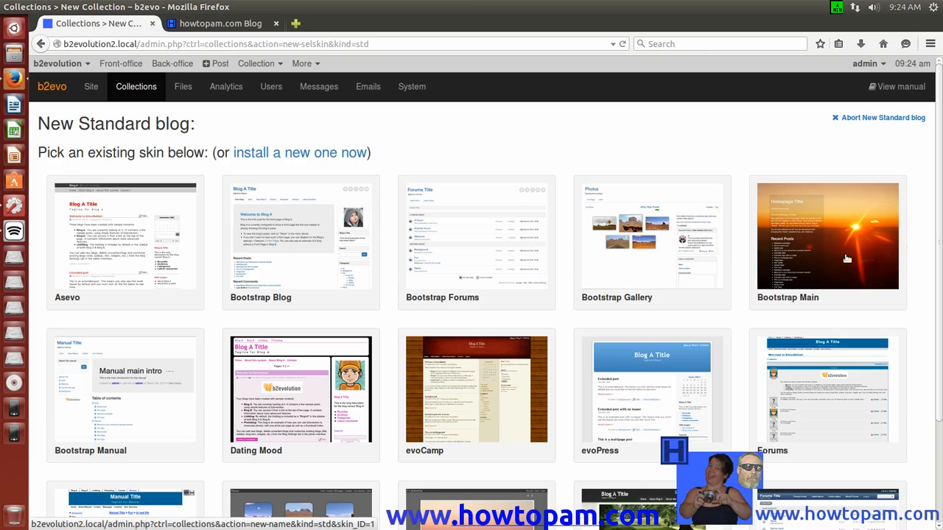
{"action": "left_click_drag", "start_coordinate": [939, 213], "coordinate": [941, 233]}
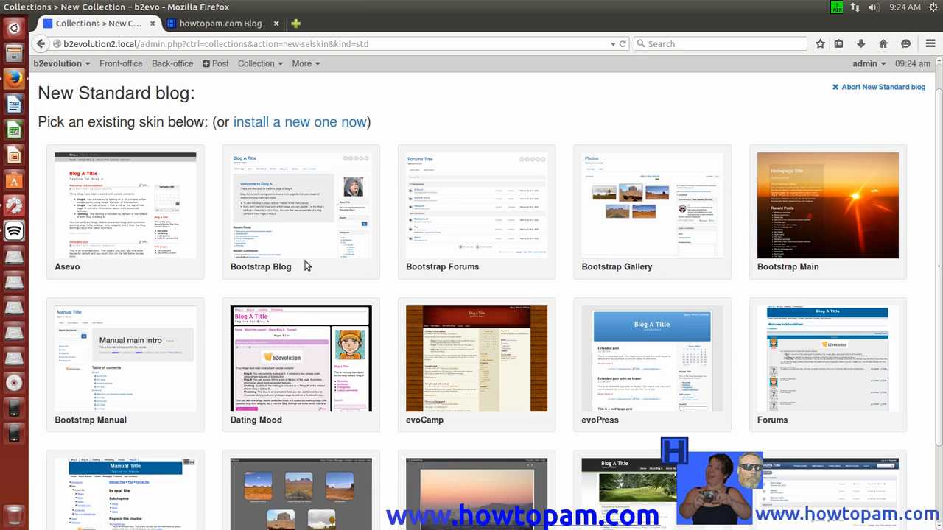
{"action": "left_click", "coordinate": [280, 235]}
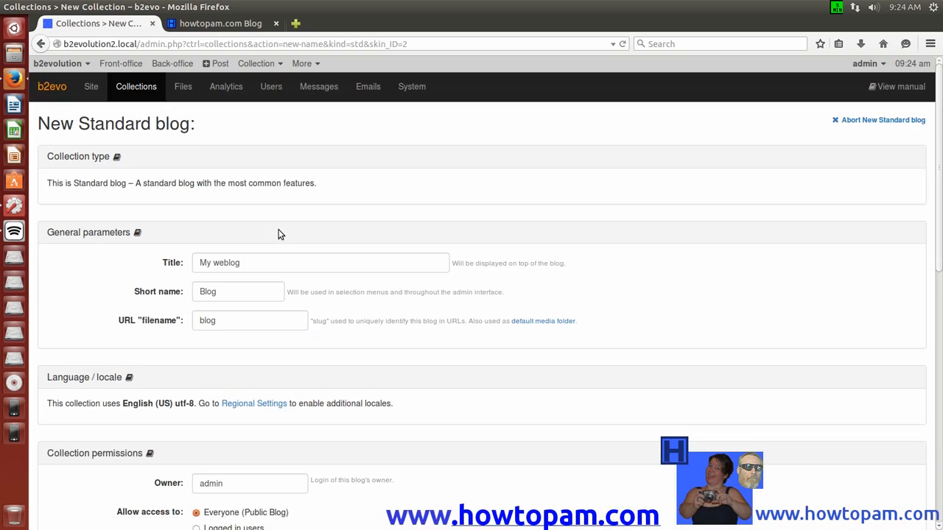
Step: Set the new blog's title to "Linux Is The Best", its short name to "Linux" and its URL filename to "linux"
{"action": "left_click_drag", "start_coordinate": [239, 263], "coordinate": [195, 262]}
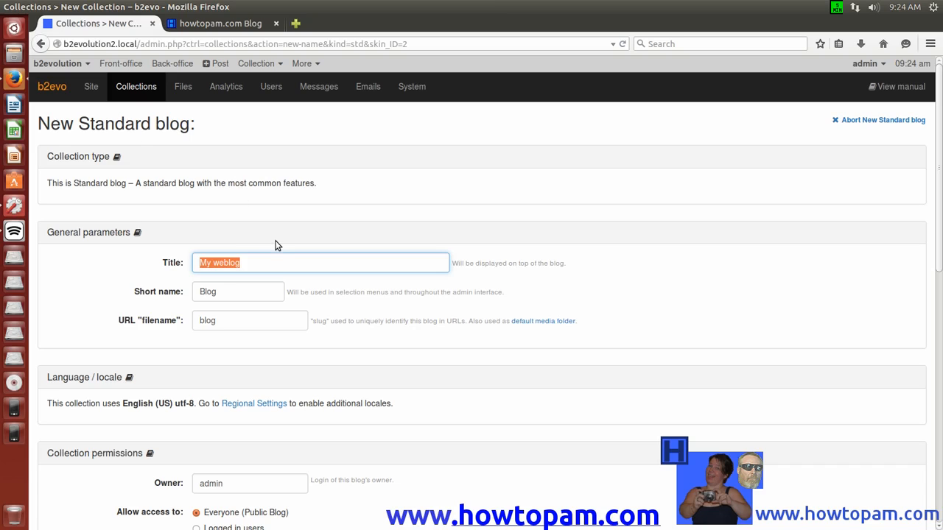
{"action": "type", "text": "Linux"}
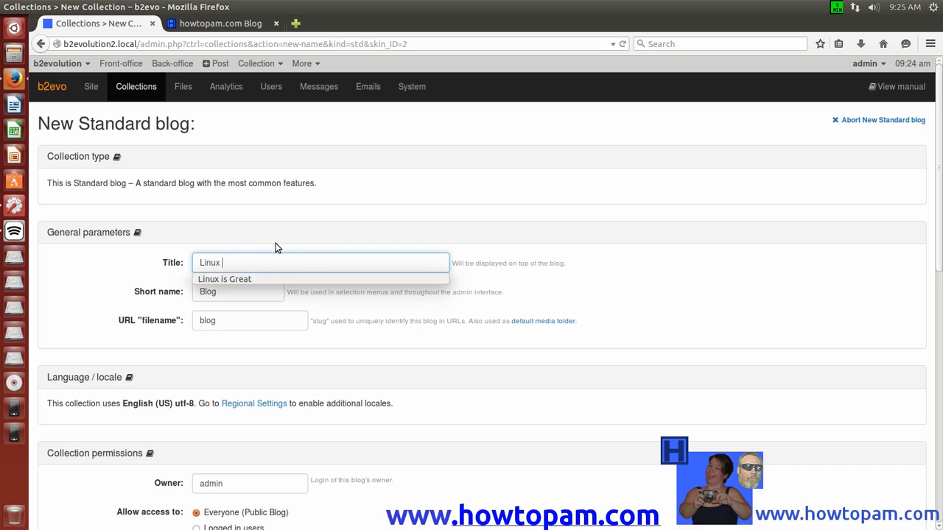
{"action": "type", "text": "Is The Best"}
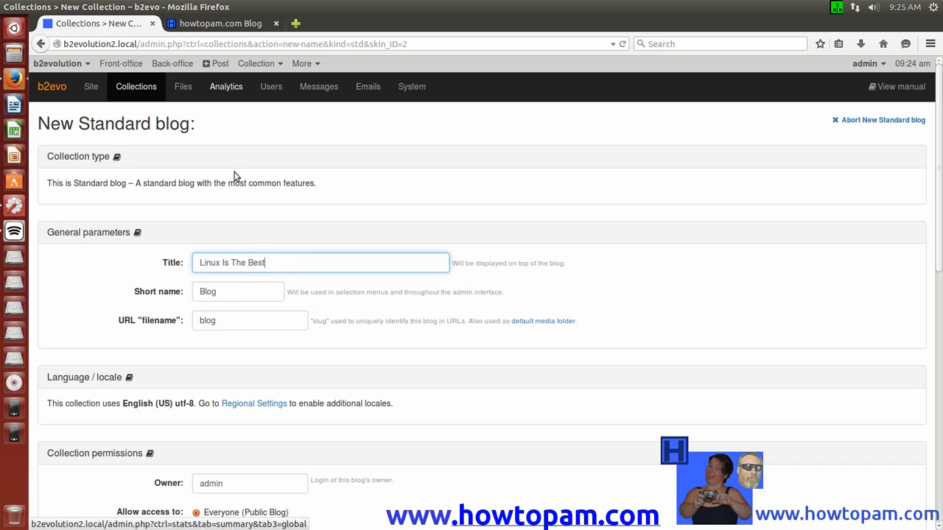
{"action": "double_click", "coordinate": [218, 291]}
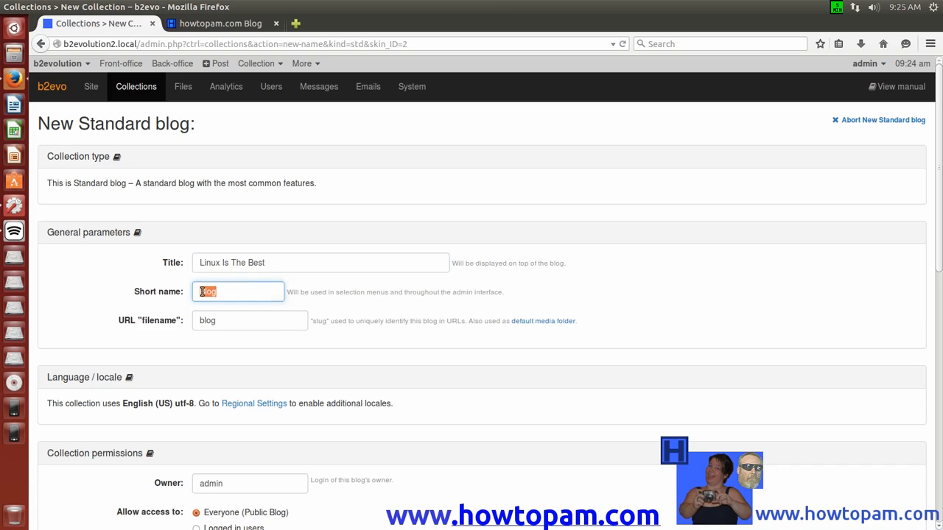
{"action": "type", "text": "Linux"}
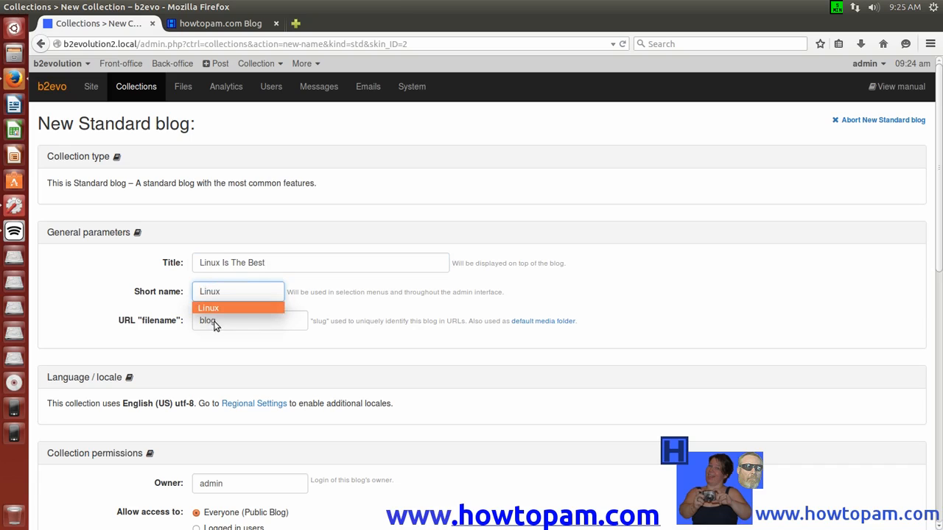
{"action": "left_click", "coordinate": [218, 308]}
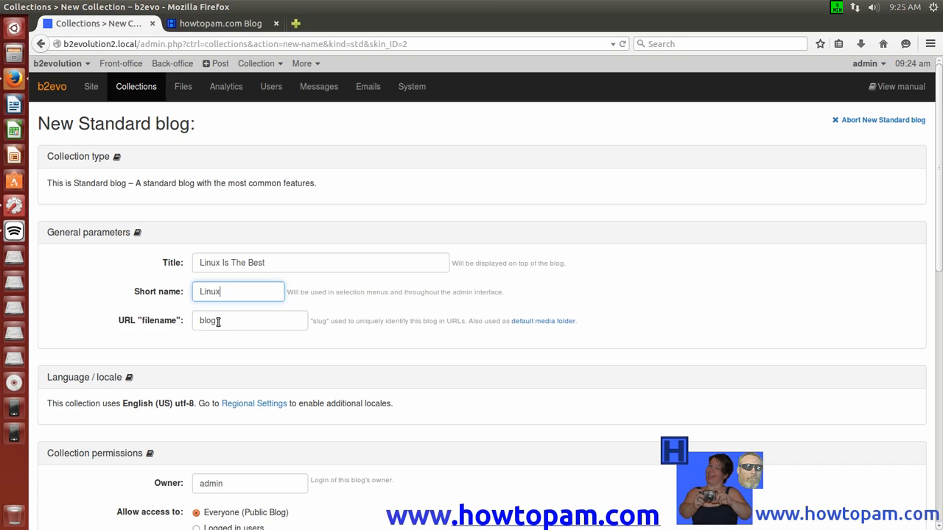
{"action": "left_click_drag", "start_coordinate": [218, 321], "coordinate": [198, 322]}
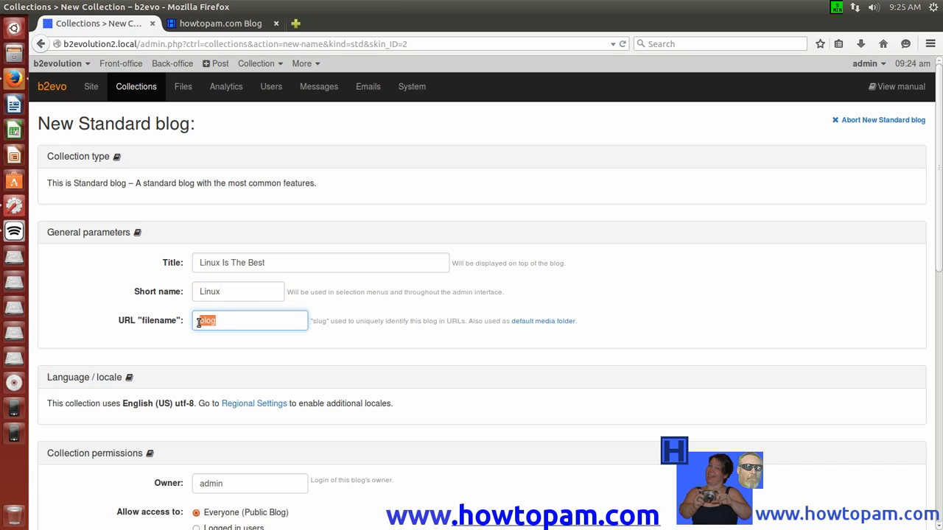
{"action": "type", "text": "linux"}
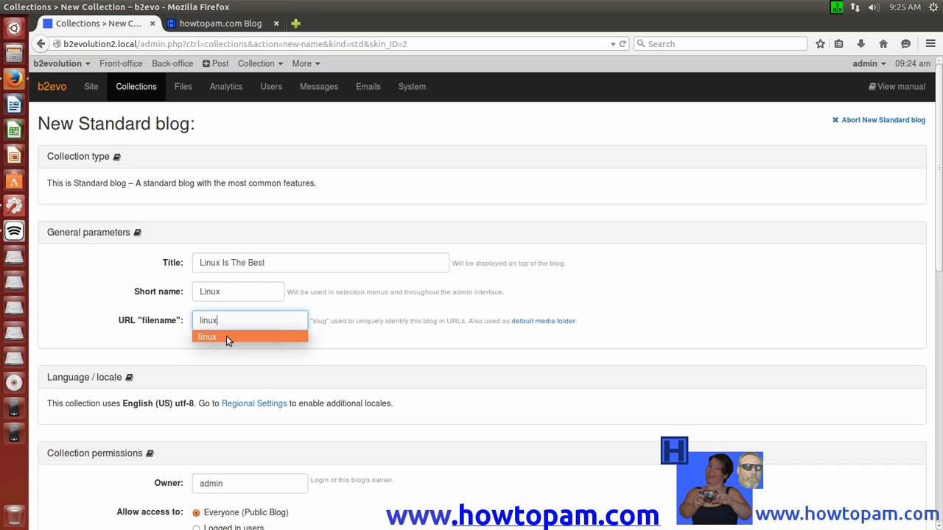
{"action": "left_click", "coordinate": [226, 335]}
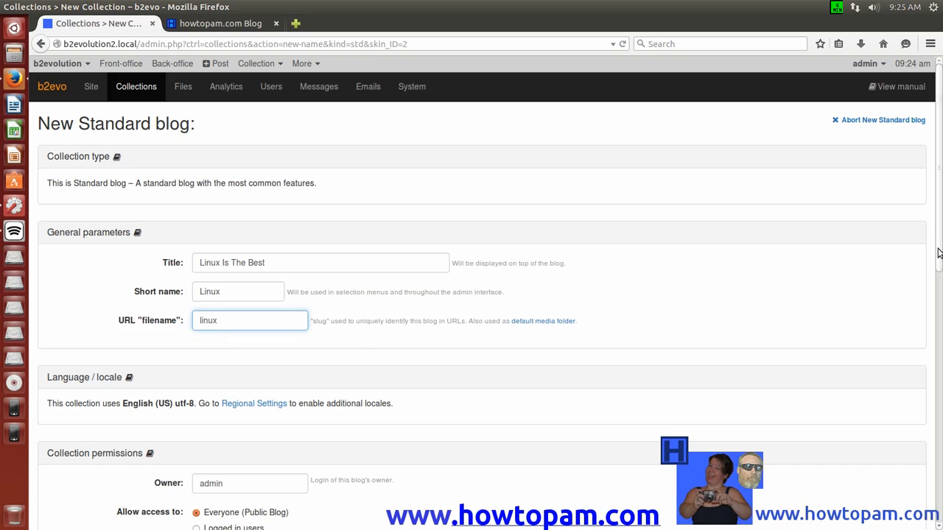
Step: Set the new blog's tagline to "I Love Linux"
{"action": "scroll", "coordinate": [940, 287], "scroll_direction": "down", "scroll_amount": 2}
{"action": "scroll", "coordinate": [941, 284], "scroll_direction": "down", "scroll_amount": 5}
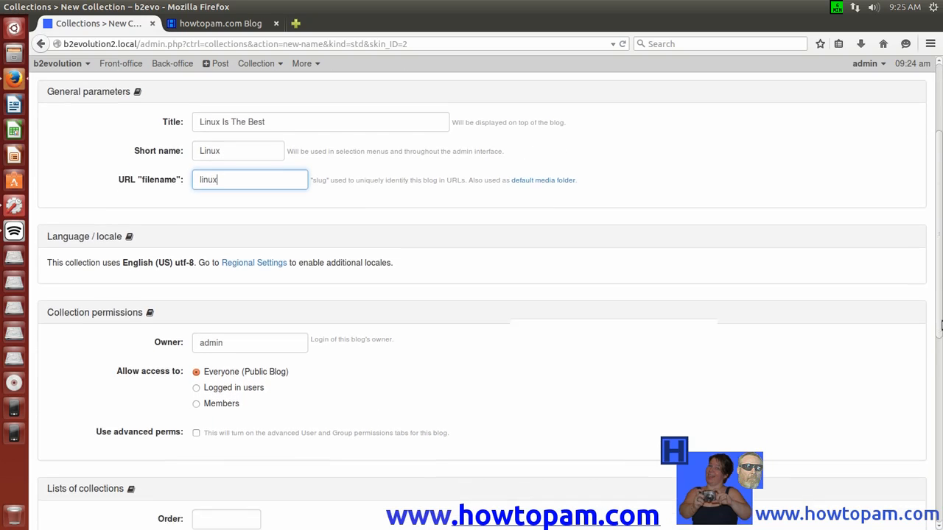
{"action": "scroll", "coordinate": [937, 370], "scroll_direction": "down", "scroll_amount": 1}
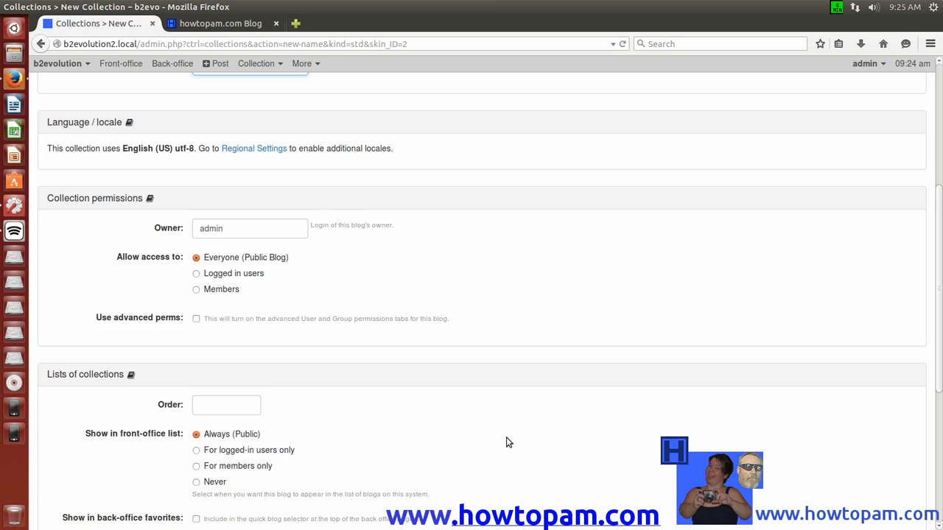
{"action": "left_click_drag", "start_coordinate": [938, 289], "coordinate": [939, 389]}
{"action": "left_click", "coordinate": [216, 394]}
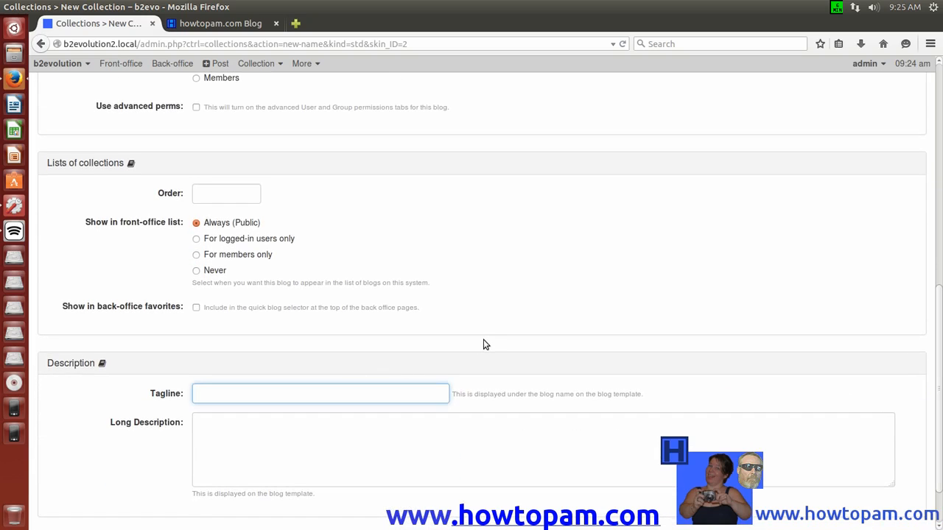
{"action": "type", "text": "I LOv"}
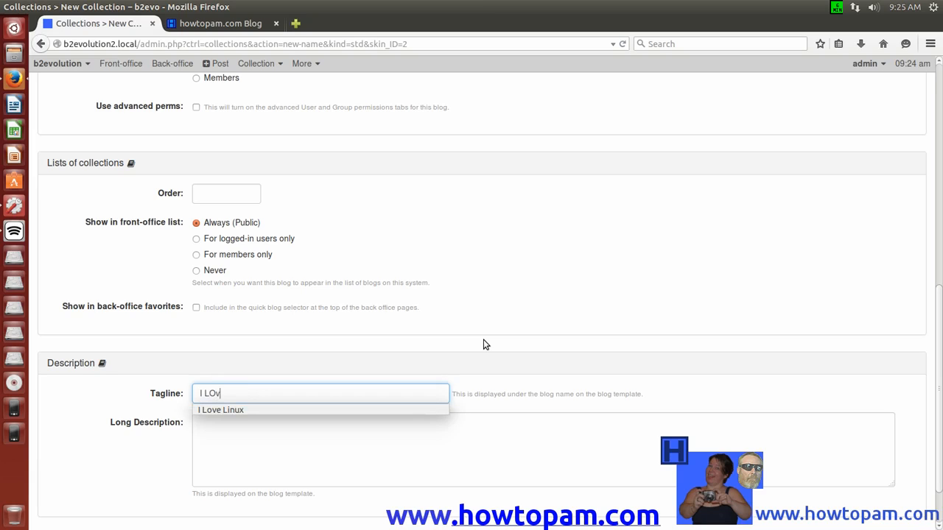
{"action": "type", "text": "e Linux"}
{"action": "left_click", "coordinate": [301, 409]}
Step: Enter the long description "Linux is the best FREE operating system in the open source repository!" and create the blog
{"action": "left_click", "coordinate": [247, 436]}
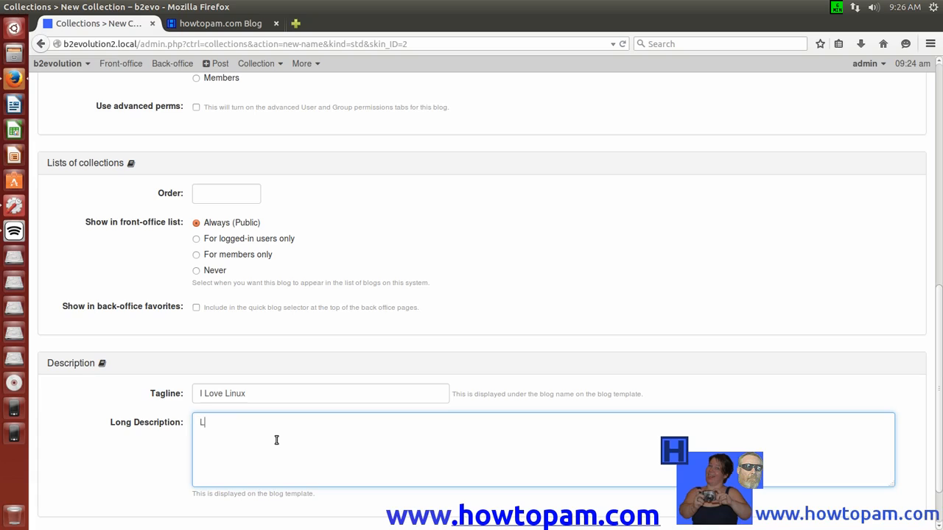
{"action": "type", "text": "xun is"}
{"action": "key", "text": "BackSpace"}
{"action": "type", "text": "is the best FREE operating system"}
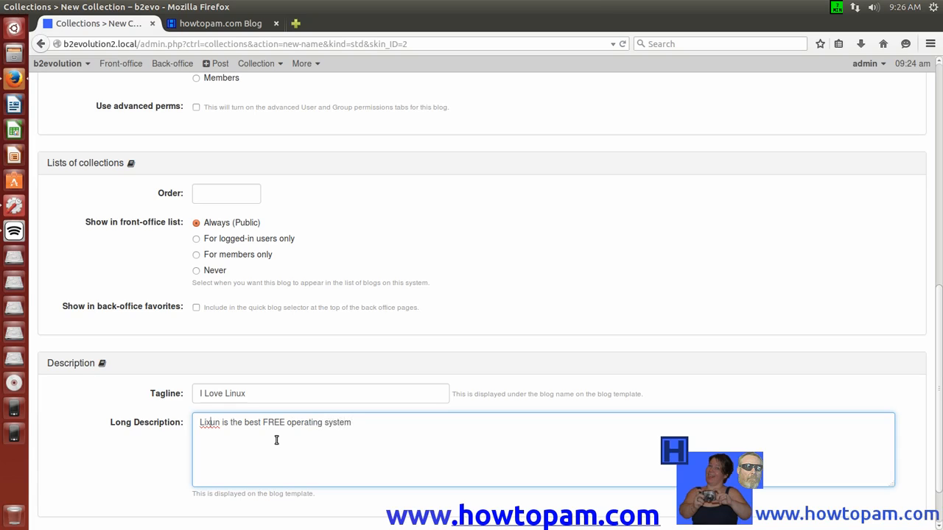
{"action": "key", "text": "BackSpace"}
{"action": "key", "text": "BackSpace"}
{"action": "key", "text": "BackSpace"}
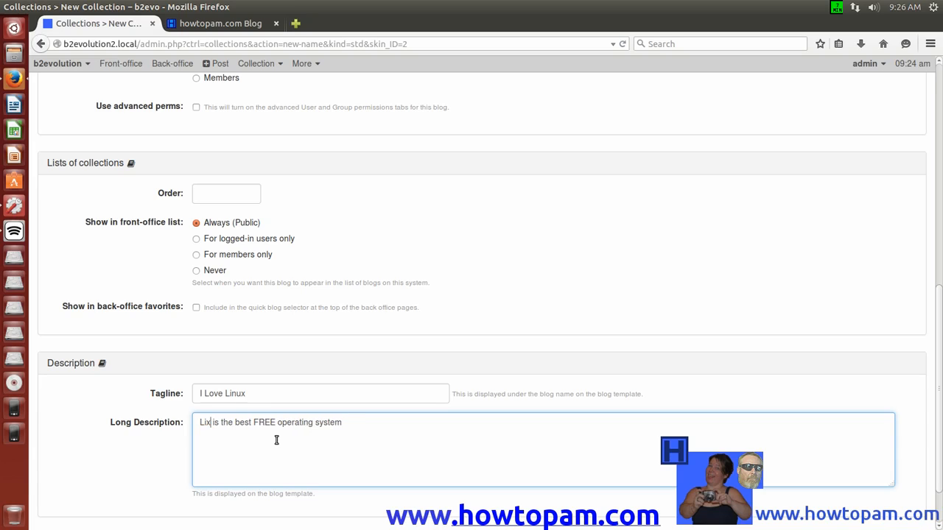
{"action": "type", "text": "nux"}
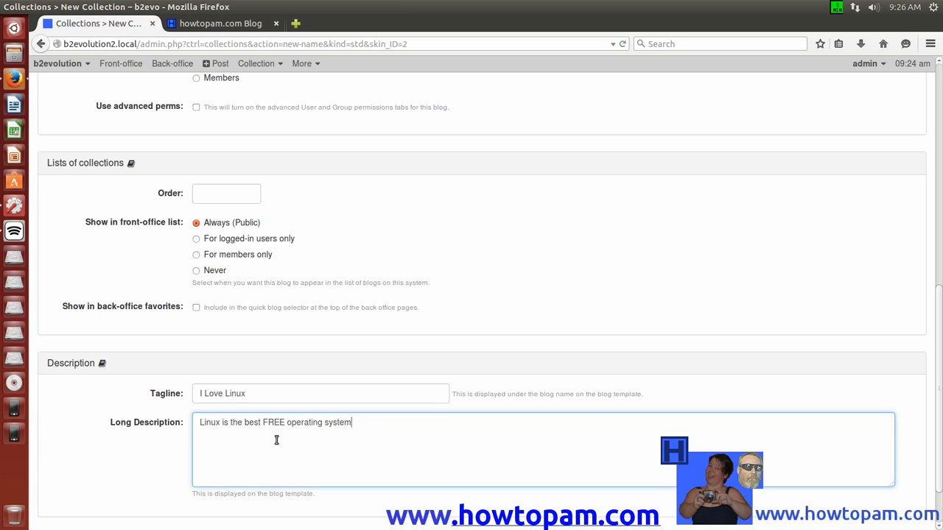
{"action": "type", "text": "in the open source"}
{"action": "type", "text": "reposito"}
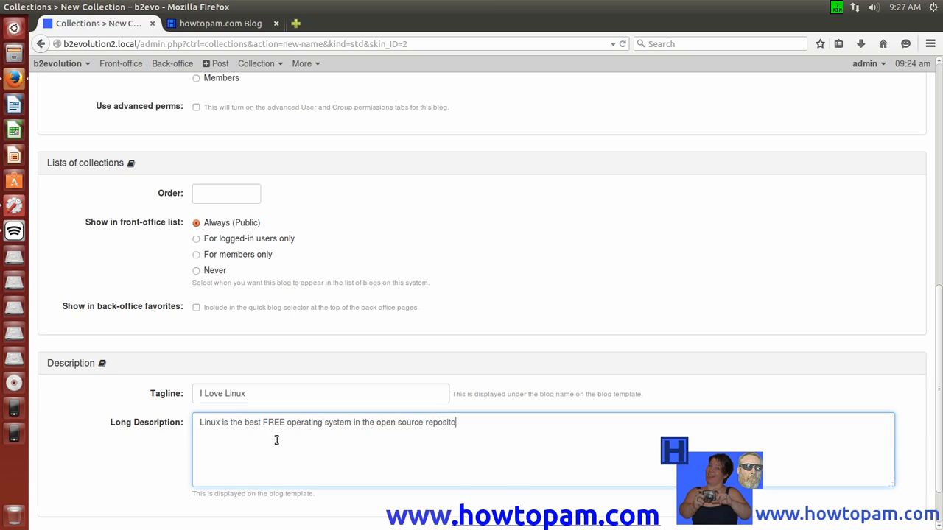
{"action": "type", "text": "ry!"}
{"action": "scroll", "coordinate": [938, 294], "scroll_direction": "down", "scroll_amount": 2}
{"action": "left_click", "coordinate": [225, 480]}
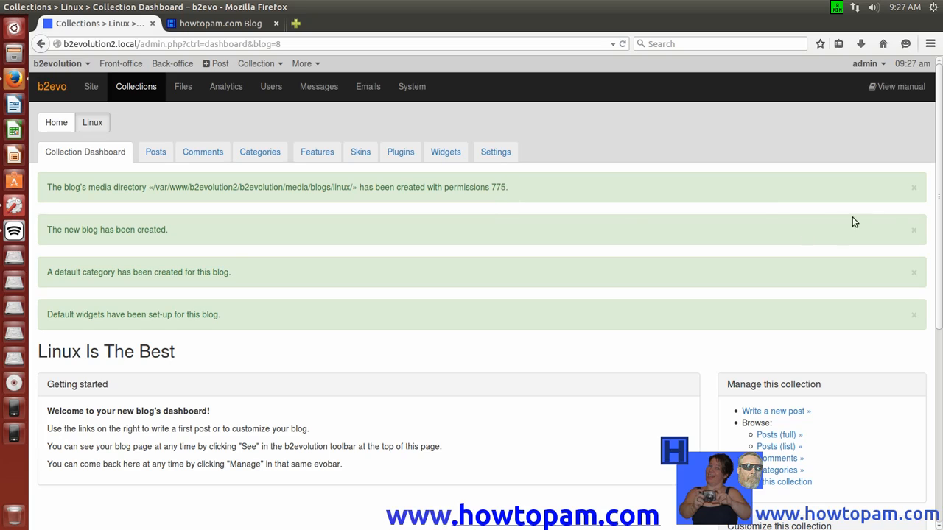
Step: Dismiss the four creation notices on the Linux collection's dashboard
{"action": "left_click", "coordinate": [912, 189]}
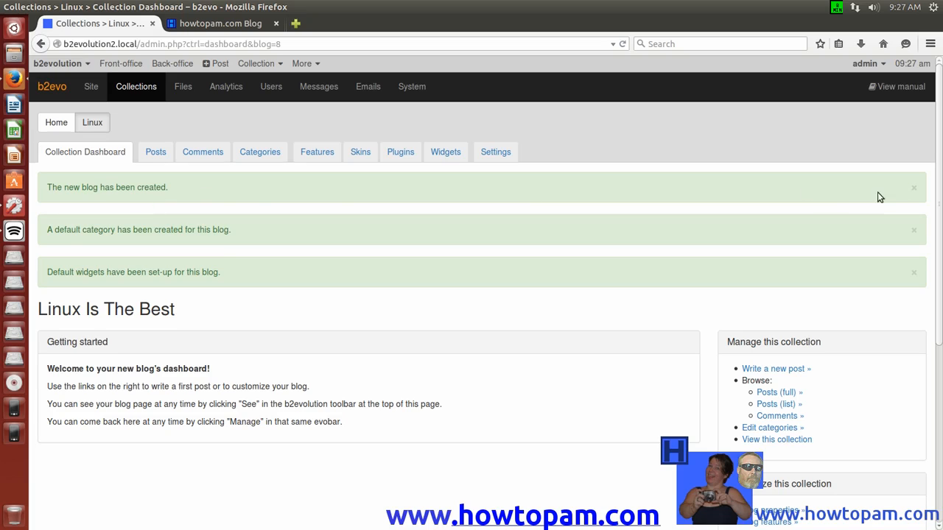
{"action": "left_click", "coordinate": [914, 191]}
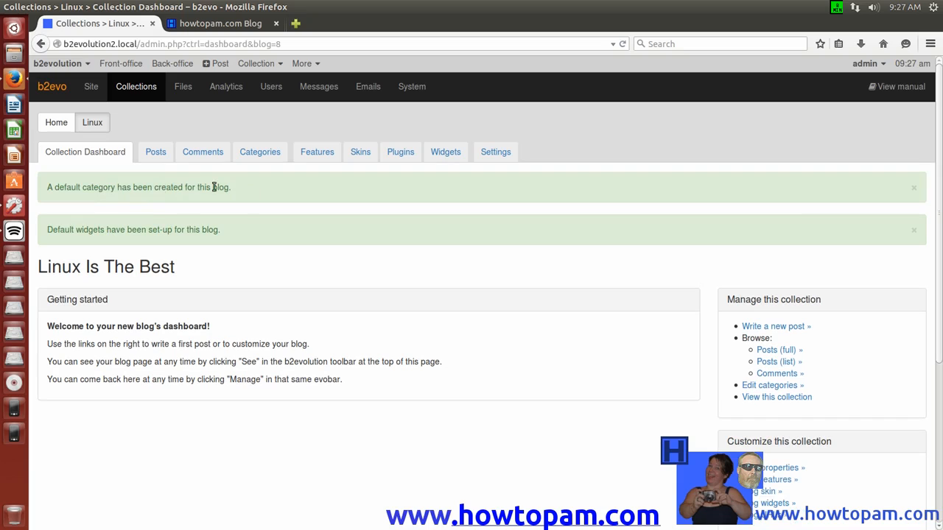
{"action": "left_click", "coordinate": [913, 189]}
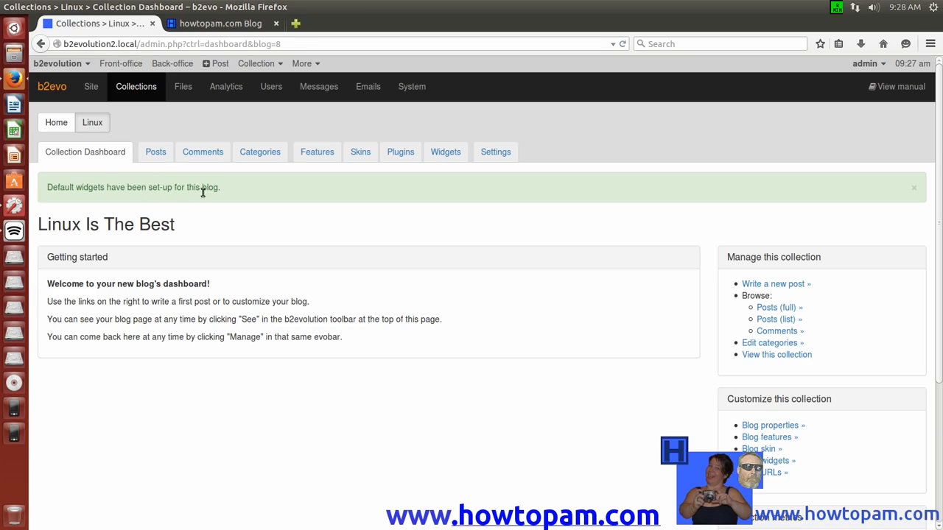
{"action": "left_click", "coordinate": [914, 189]}
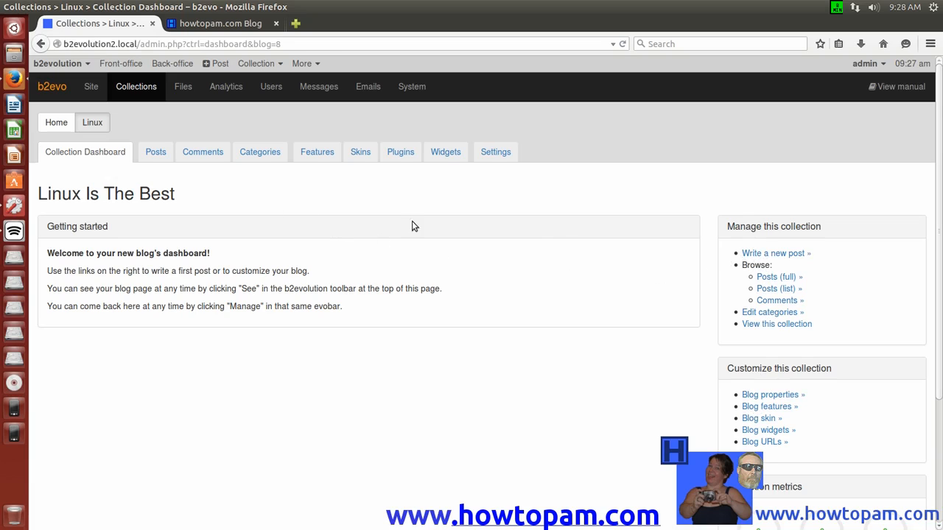
Step: Start a new post in the Linux collection and title it "I Love Linux"
{"action": "left_click", "coordinate": [777, 255]}
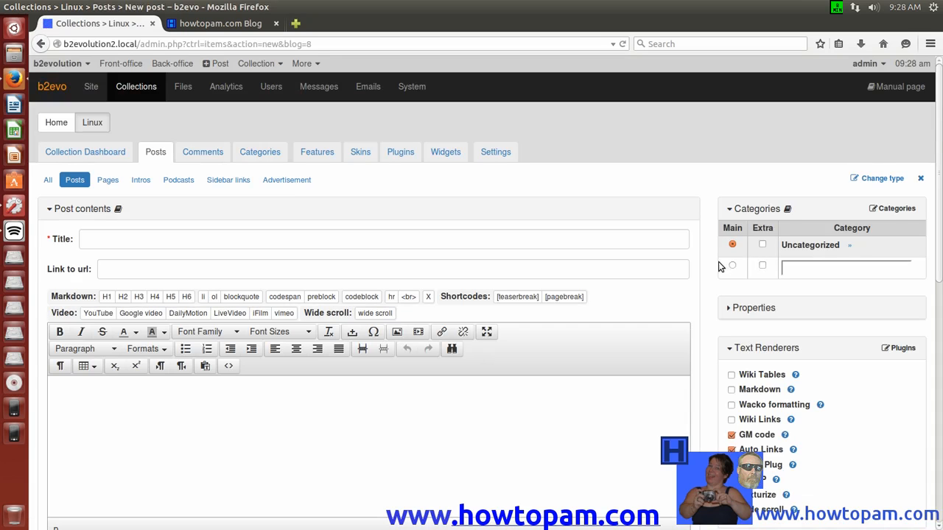
{"action": "left_click", "coordinate": [269, 248]}
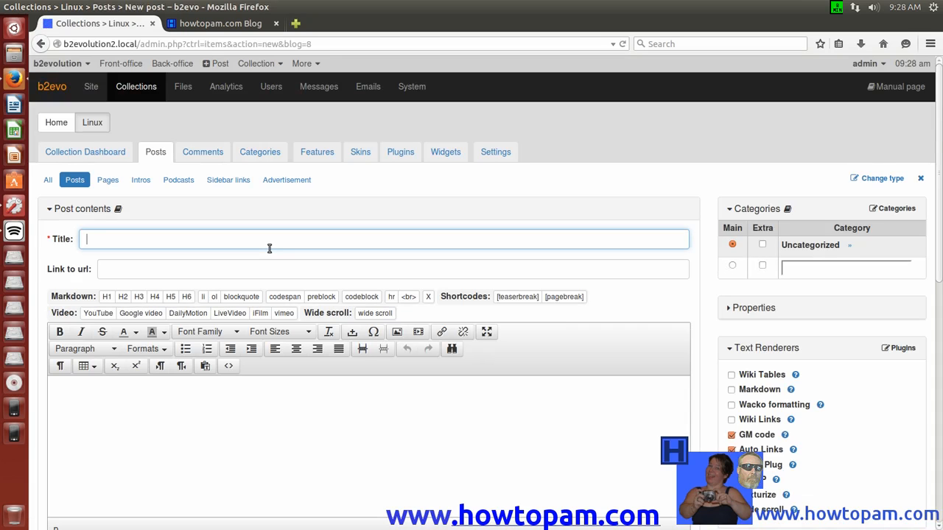
{"action": "type", "text": "I Love Linux"}
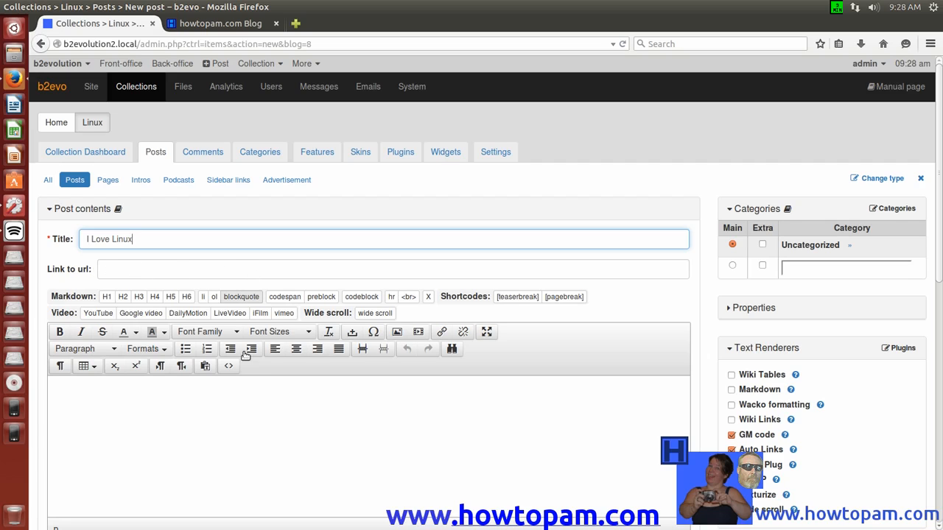
Step: Write a centered heading "I Love Linux" in the post body, using 24pt Tahoma in magenta
{"action": "left_click", "coordinate": [257, 402]}
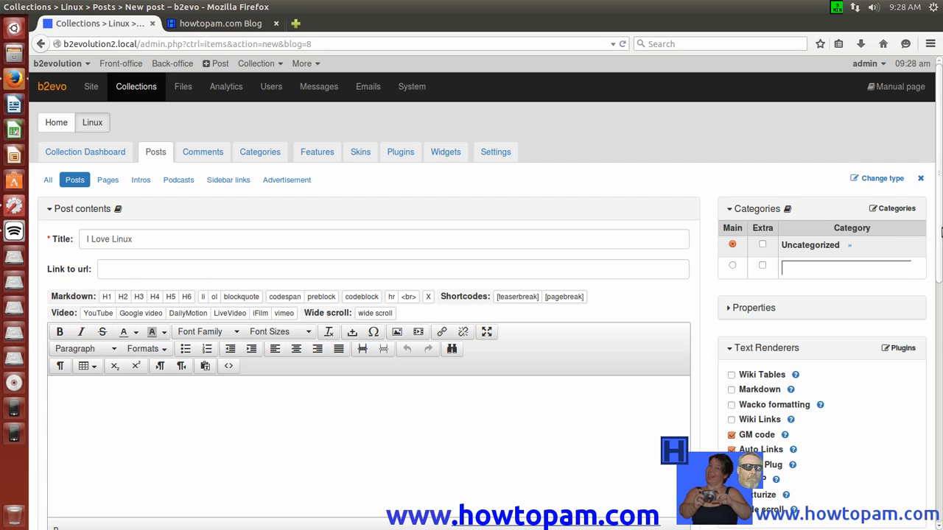
{"action": "scroll", "coordinate": [938, 247], "scroll_direction": "down", "scroll_amount": 2}
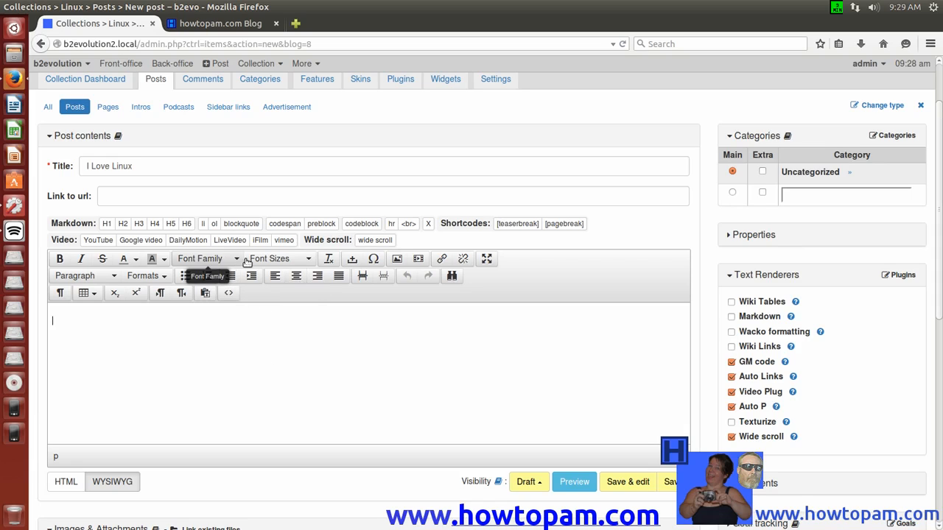
{"action": "left_click", "coordinate": [315, 280]}
{"action": "left_click", "coordinate": [298, 279]}
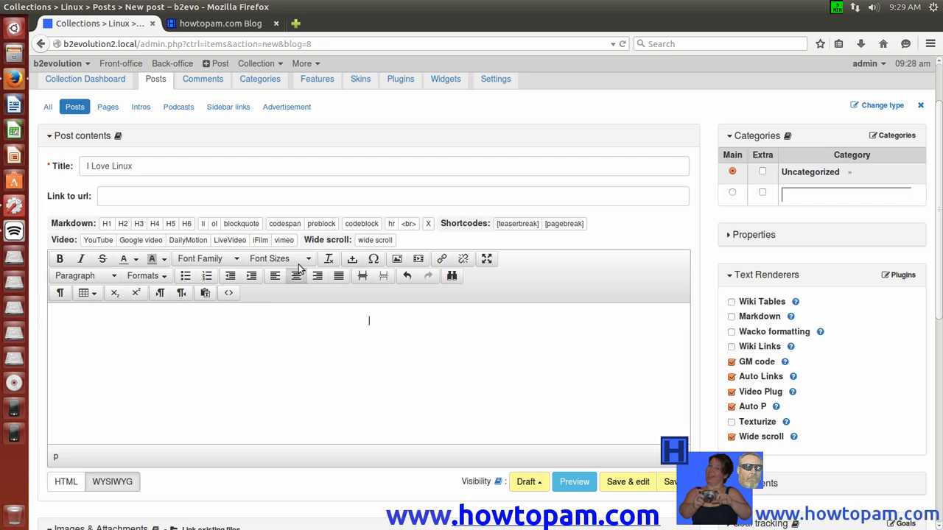
{"action": "left_click", "coordinate": [308, 262]}
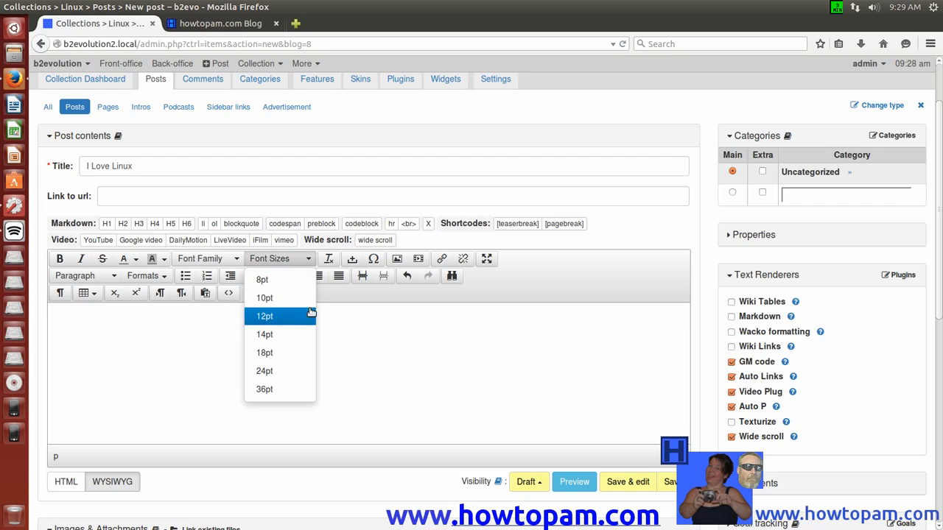
{"action": "left_click", "coordinate": [265, 371]}
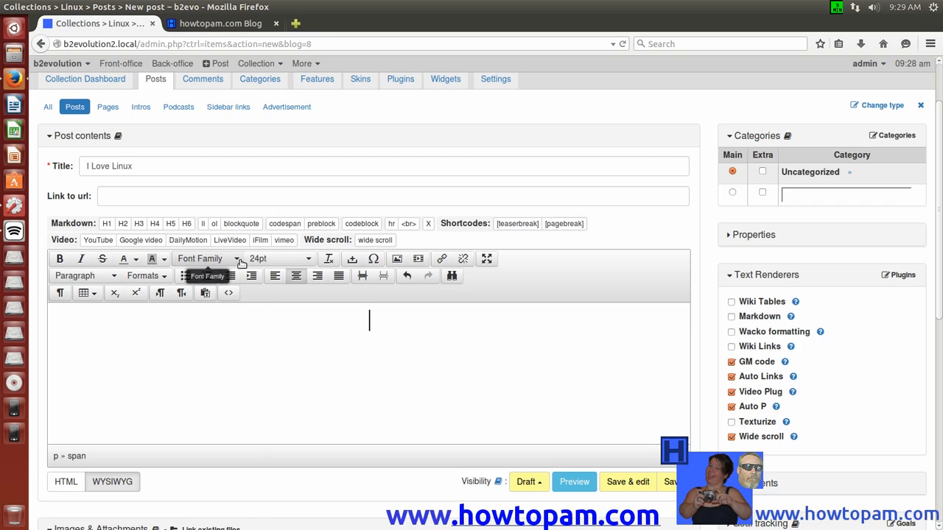
{"action": "left_click", "coordinate": [237, 261]}
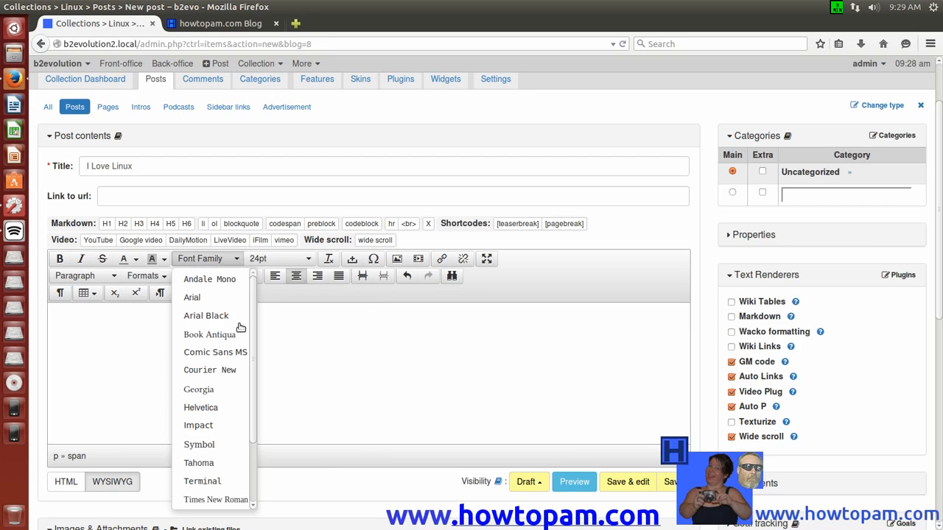
{"action": "left_click", "coordinate": [209, 461]}
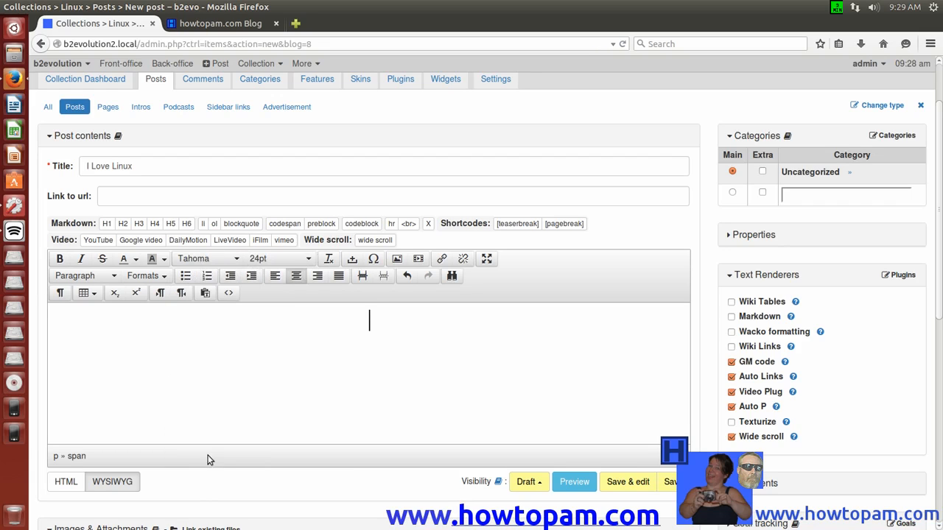
{"action": "left_click", "coordinate": [136, 259]}
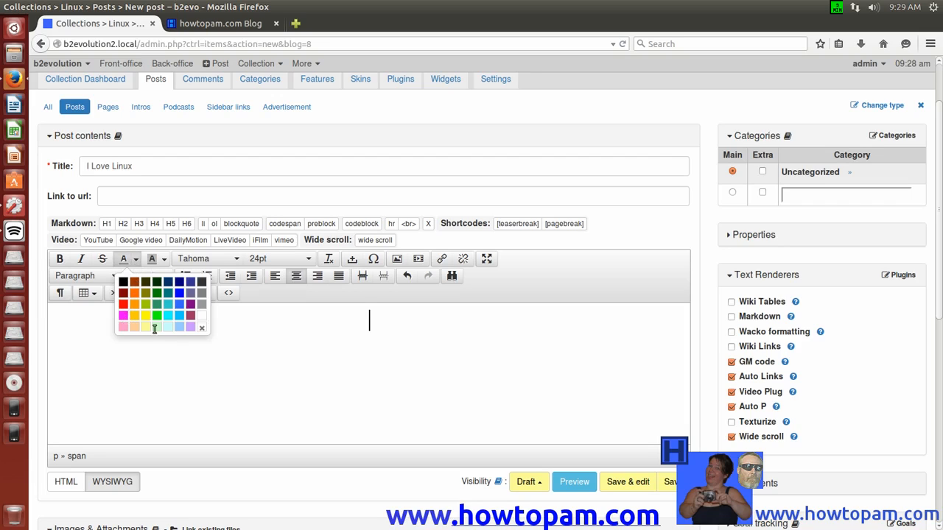
{"action": "left_click", "coordinate": [123, 316]}
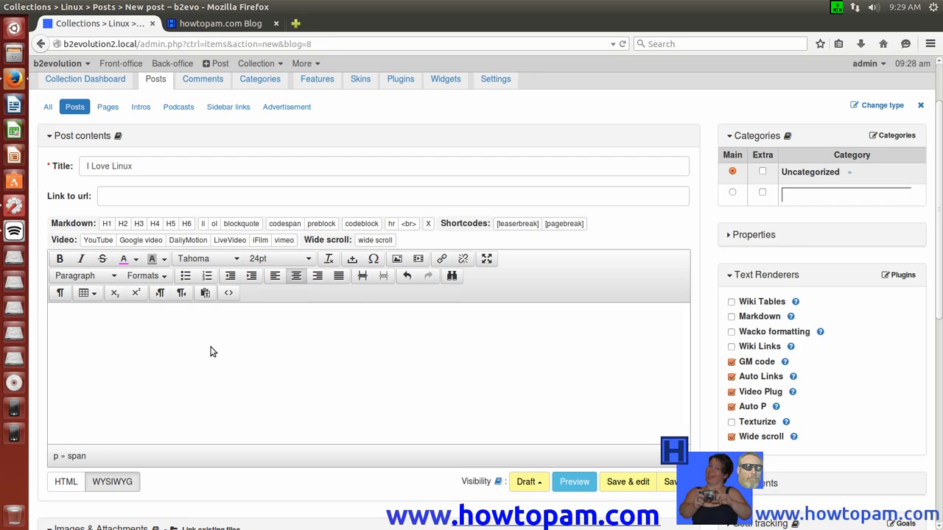
{"action": "type", "text": "I Love Linux"}
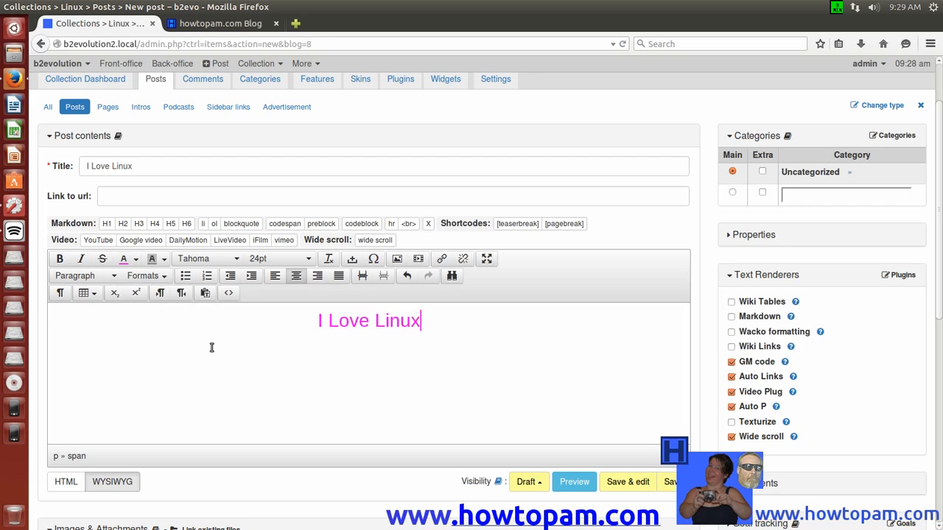
Step: Add a left-aligned 14pt dark gray line "This is why I love Linux." below the heading, and save the post to allow file uploads
{"action": "key", "text": "Return"}
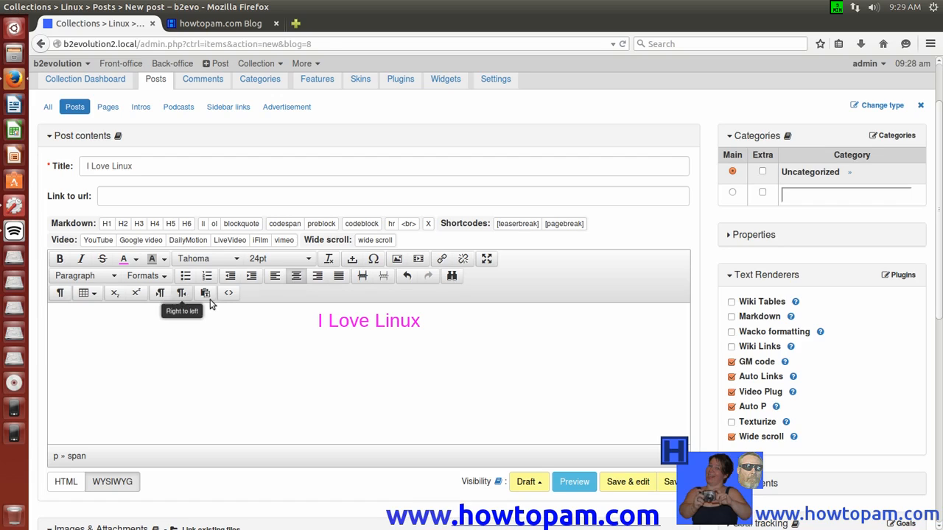
{"action": "left_click", "coordinate": [278, 276]}
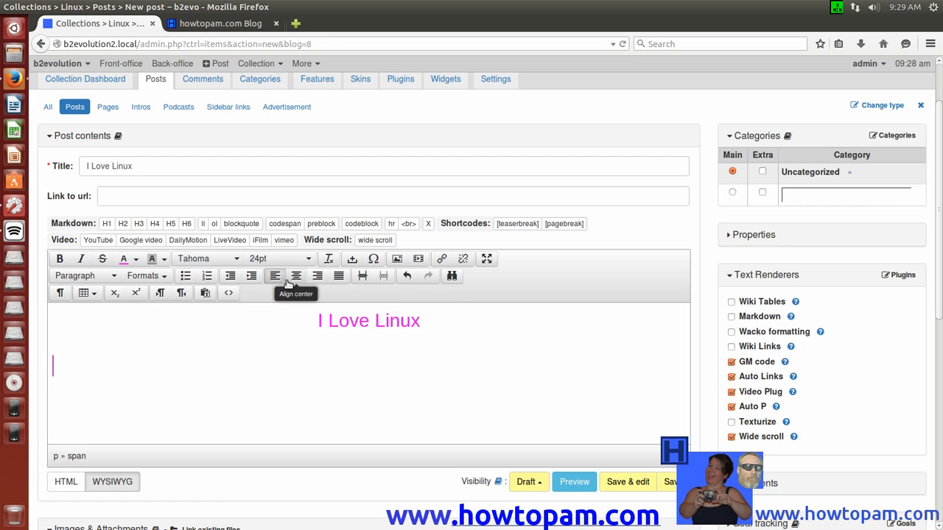
{"action": "left_click", "coordinate": [305, 259]}
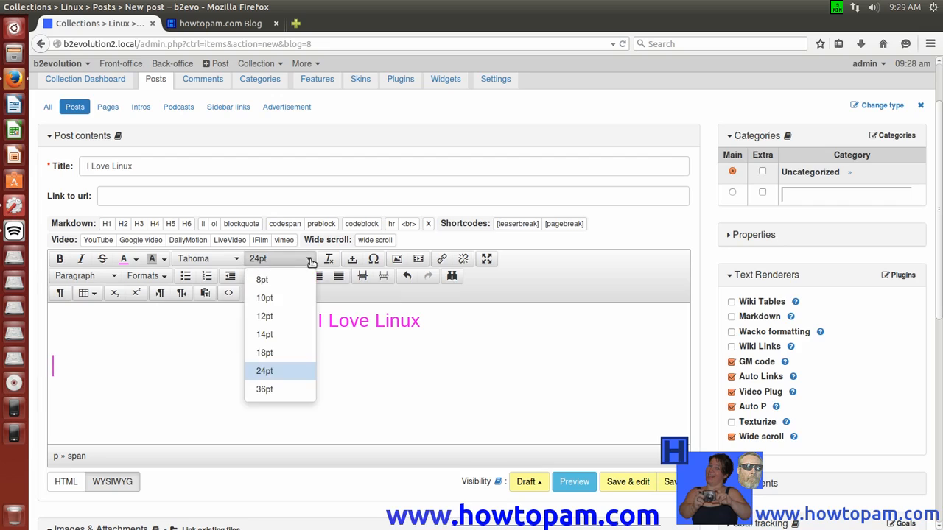
{"action": "left_click", "coordinate": [266, 335]}
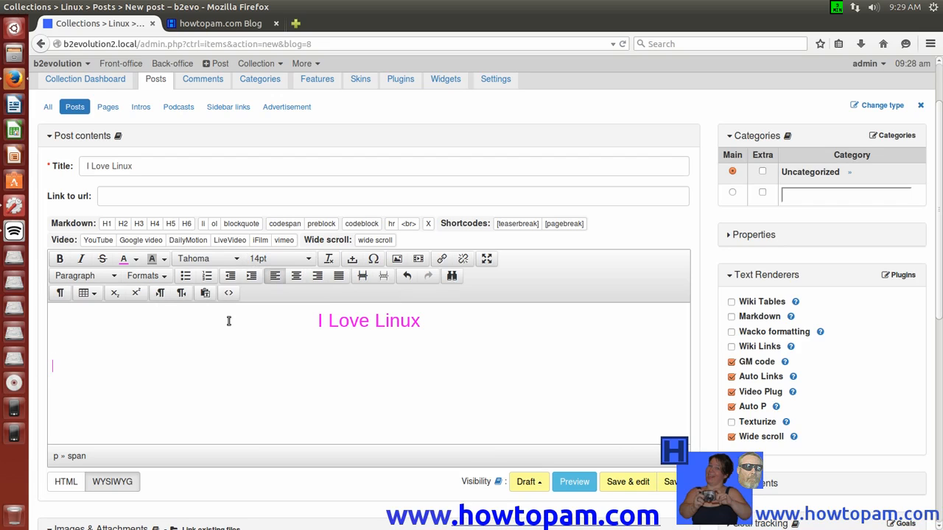
{"action": "left_click", "coordinate": [134, 260]}
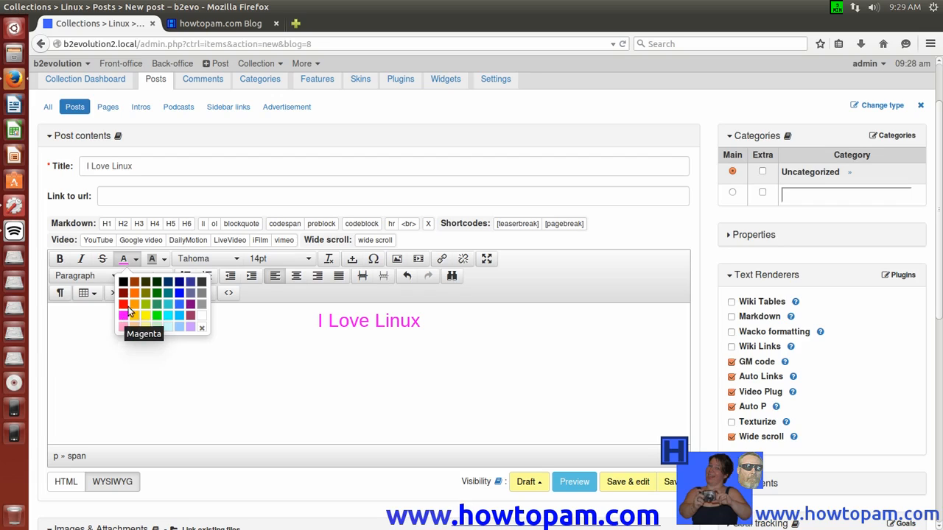
{"action": "left_click", "coordinate": [201, 283]}
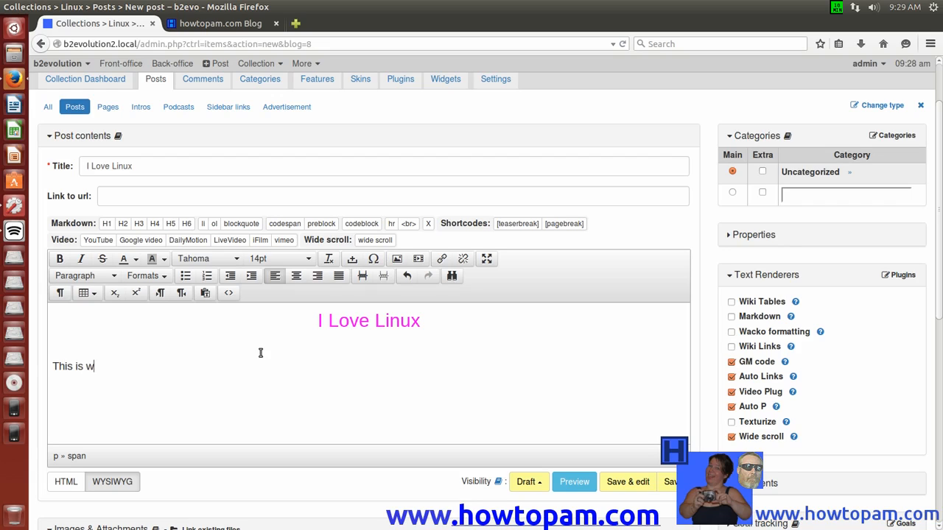
{"action": "type", "text": "lovwe"}
{"action": "type", "text": "Linux."}
{"action": "left_click_drag", "start_coordinate": [940, 286], "coordinate": [941, 332]}
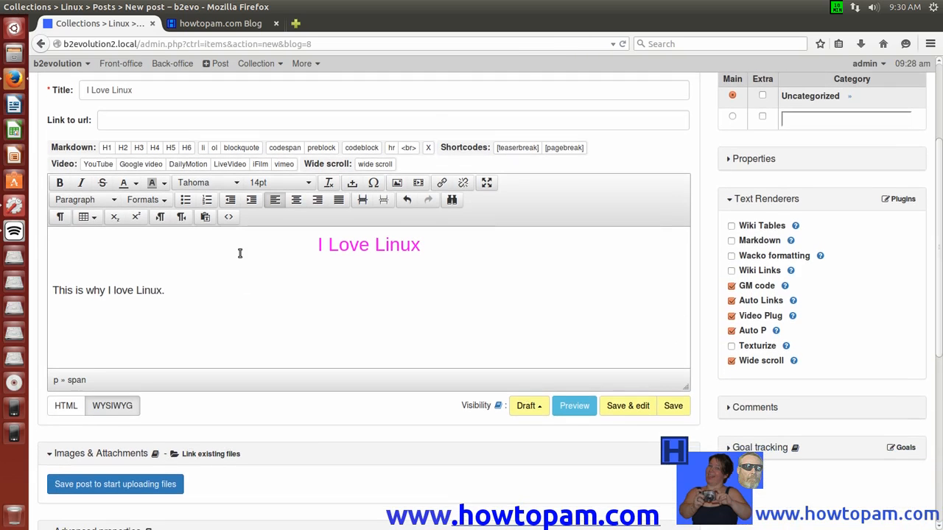
{"action": "left_click", "coordinate": [148, 488]}
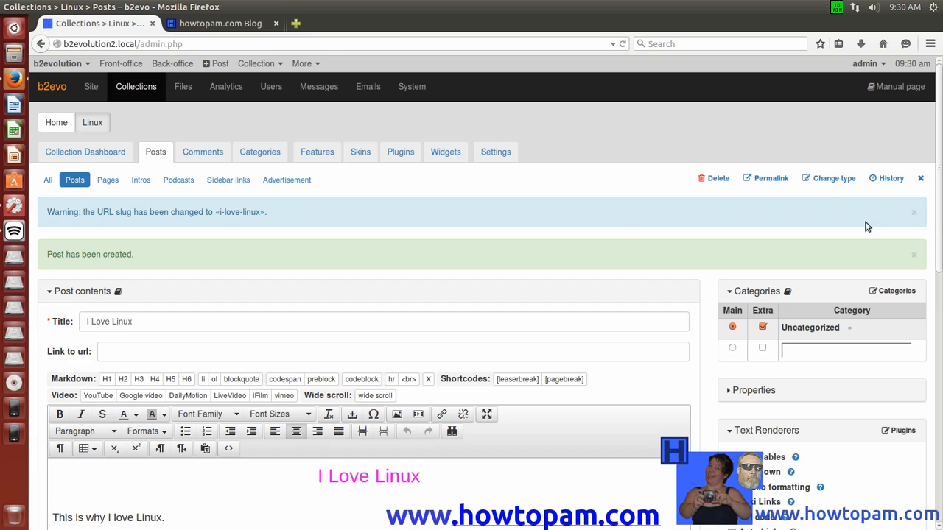
Step: Dismiss the two post-saved notices, and open the file browser for linking existing files to the post, clearing its notices
{"action": "left_click", "coordinate": [913, 213]}
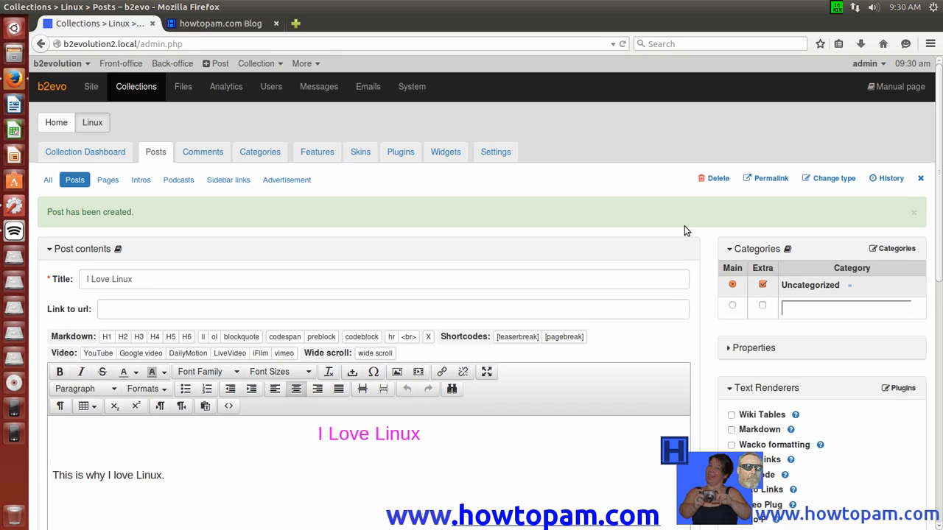
{"action": "left_click", "coordinate": [914, 215]}
{"action": "left_click_drag", "start_coordinate": [939, 209], "coordinate": [941, 302]}
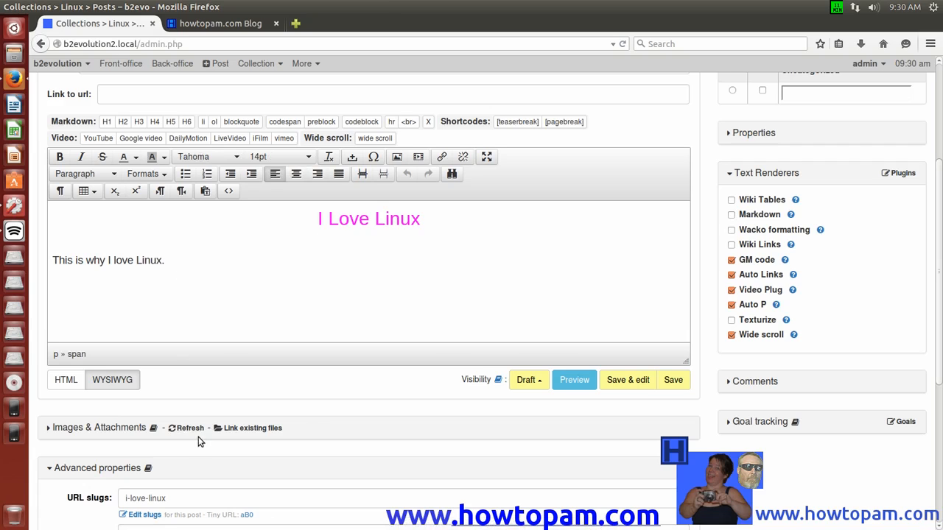
{"action": "left_click", "coordinate": [254, 430]}
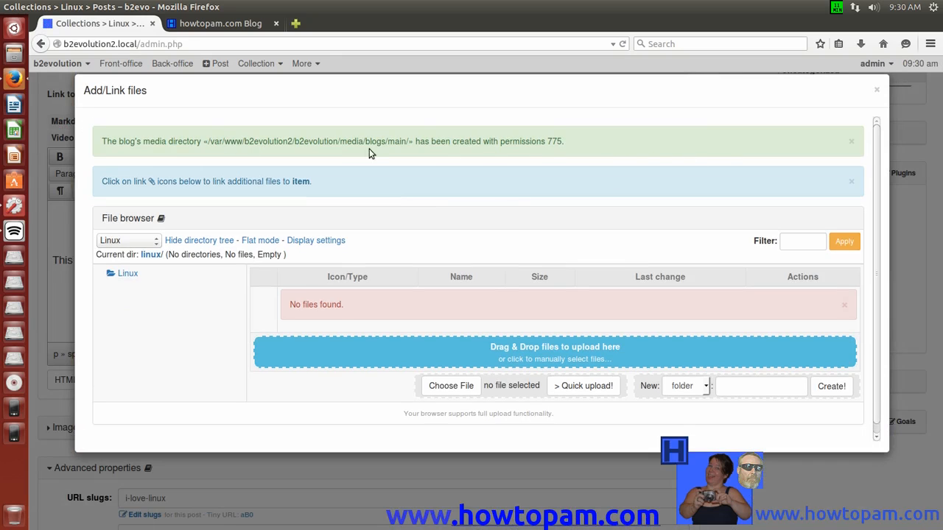
{"action": "left_click", "coordinate": [851, 141]}
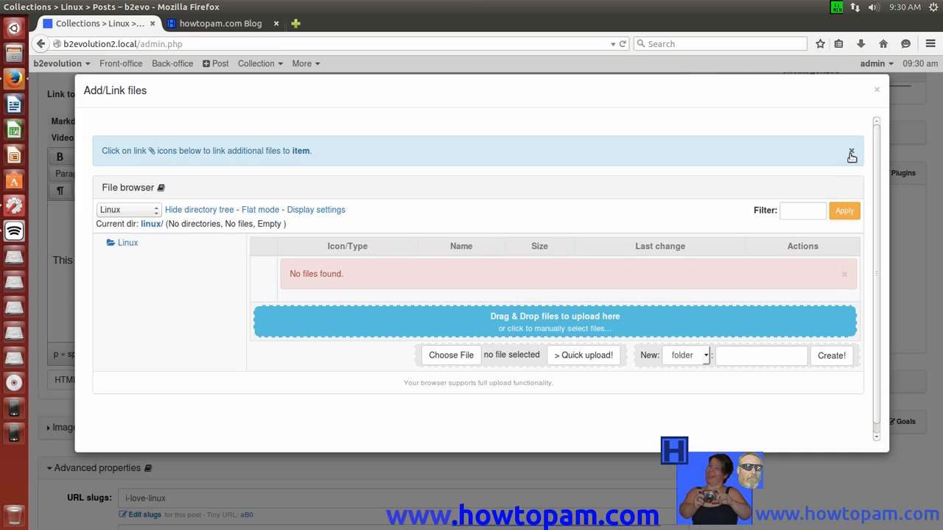
{"action": "left_click", "coordinate": [852, 154]}
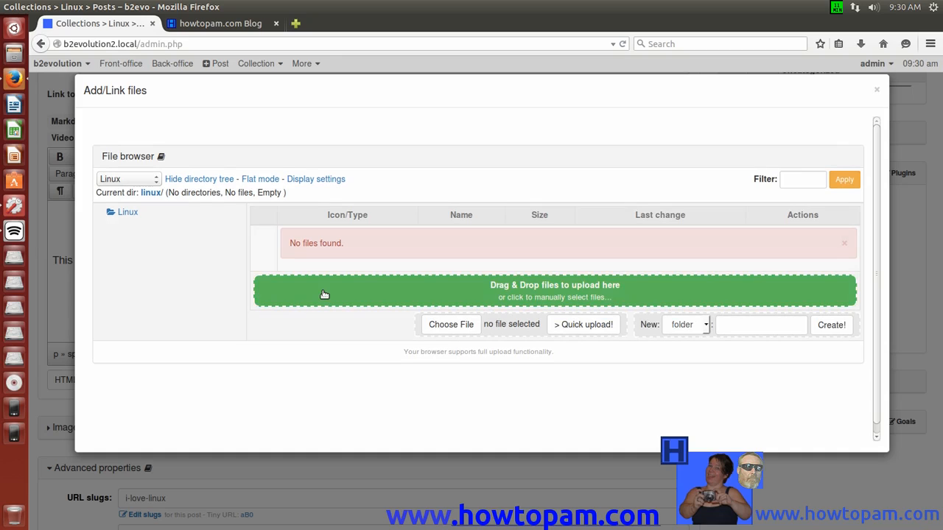
Step: Upload the image ss.png from the Pictures folder to the Linux collection's media directory
{"action": "left_click", "coordinate": [529, 290]}
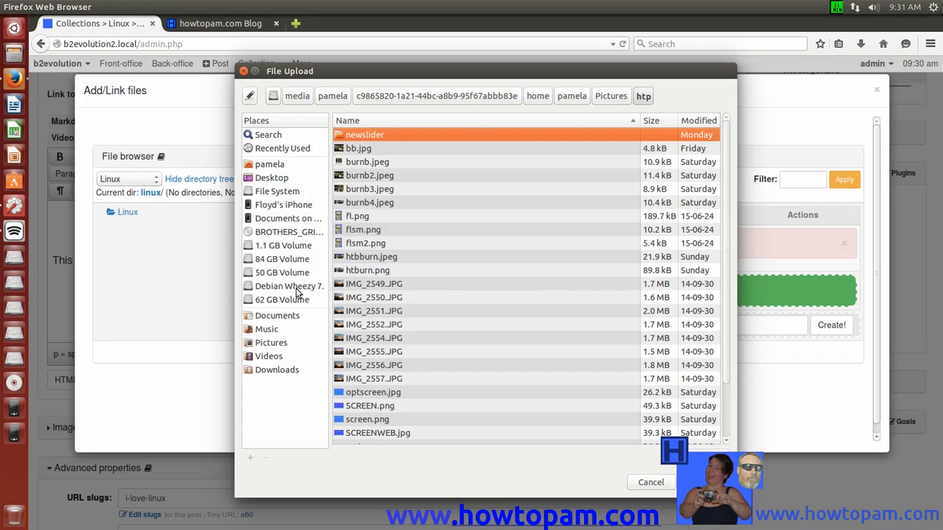
{"action": "left_click", "coordinate": [282, 347]}
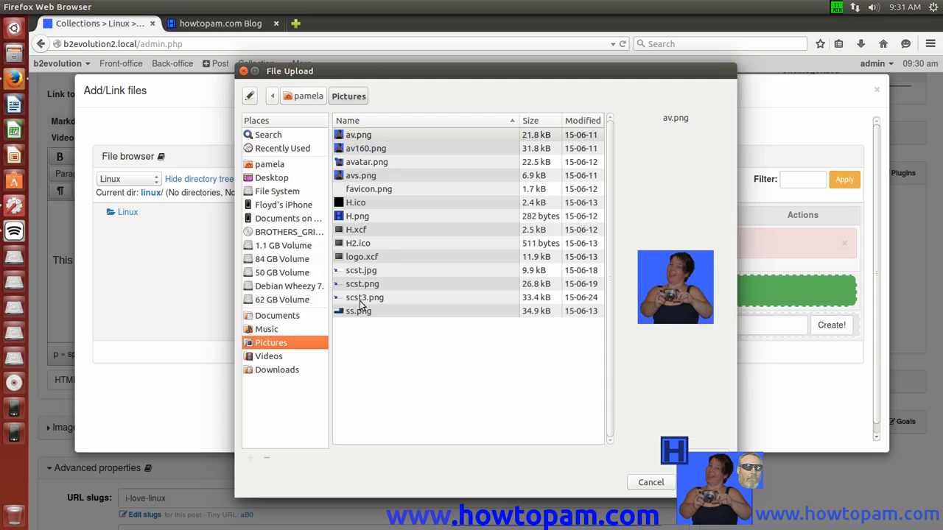
{"action": "left_click", "coordinate": [360, 312]}
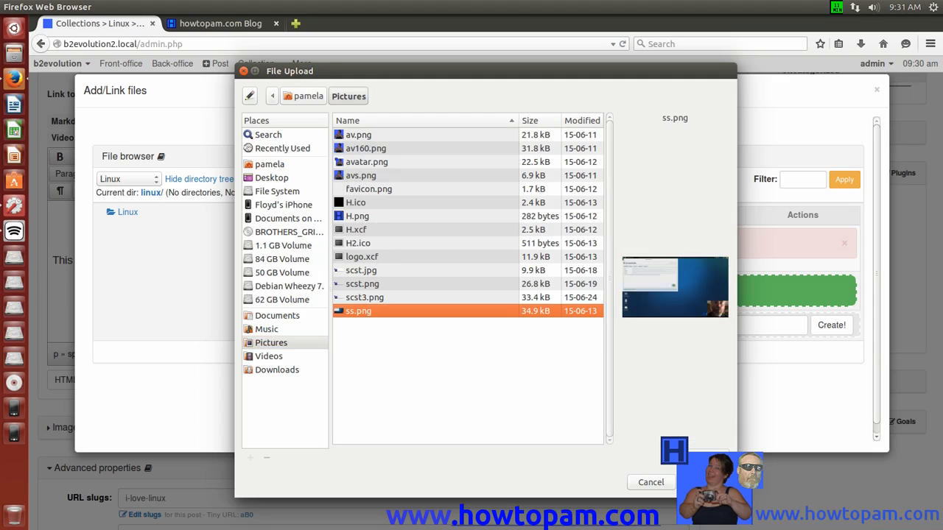
{"action": "left_click", "coordinate": [705, 482]}
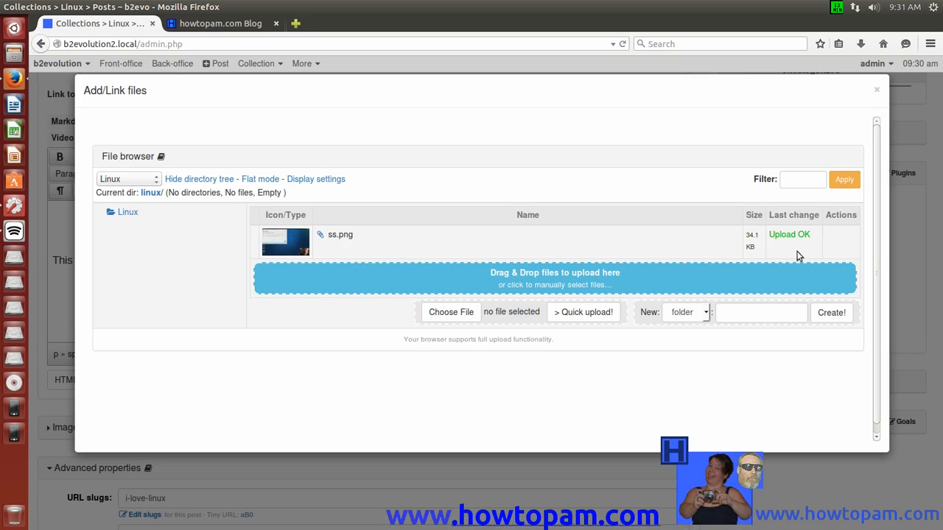
Step: Insert the uploaded ss.png into the post as an image and close the file browser
{"action": "left_click", "coordinate": [125, 214]}
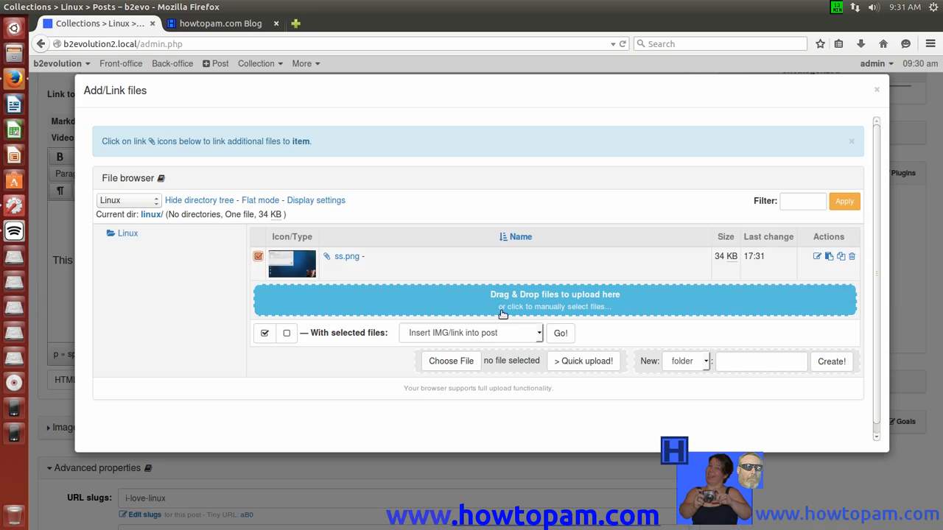
{"action": "left_click", "coordinate": [560, 334]}
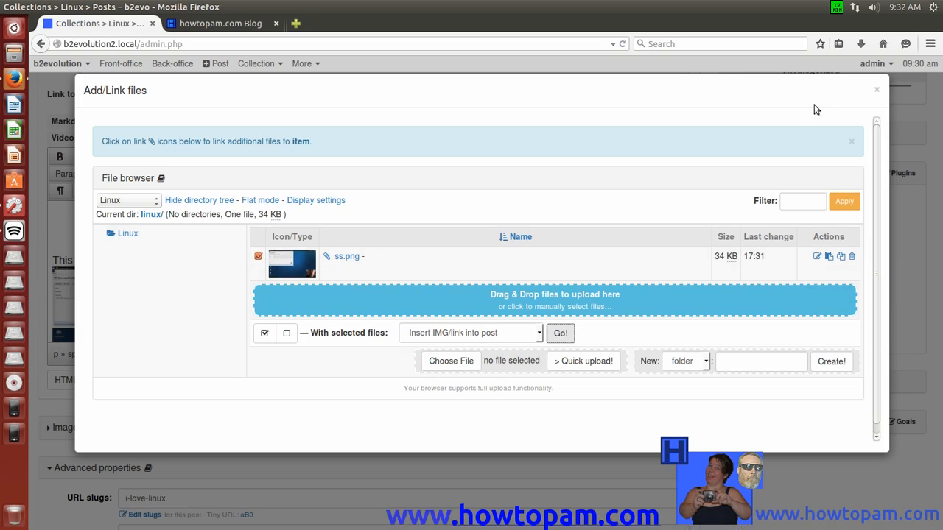
{"action": "left_click", "coordinate": [877, 91]}
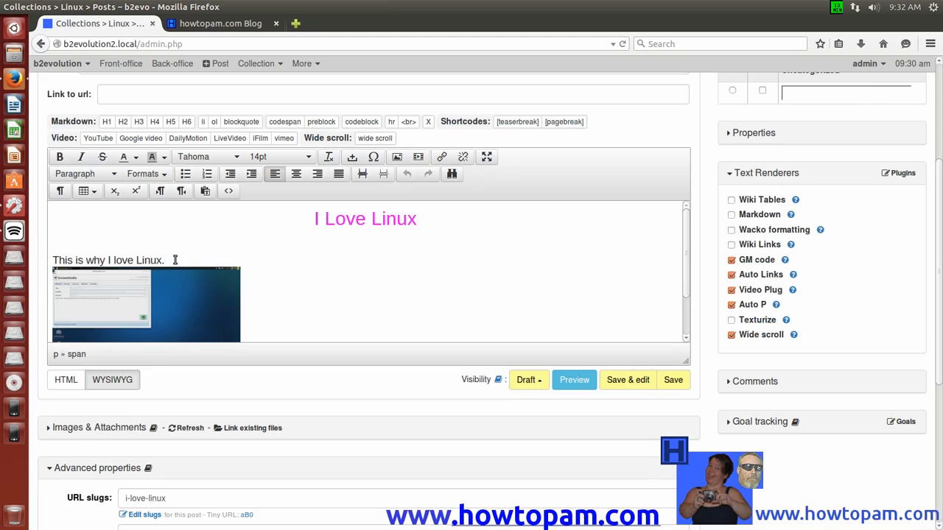
Step: Separate the inserted image from the line "This is why I love Linux." with a line break, and center the image
{"action": "key", "text": "Return"}
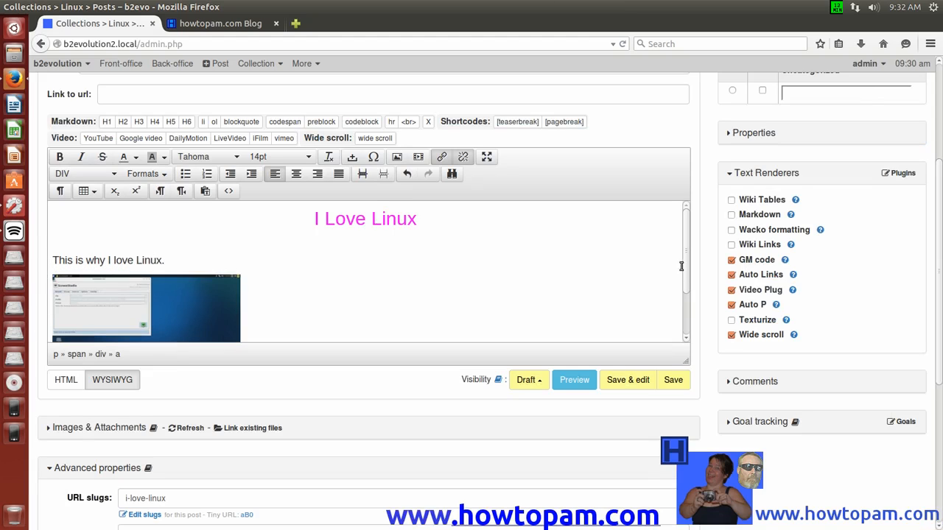
{"action": "left_click_drag", "start_coordinate": [687, 269], "coordinate": [688, 282]}
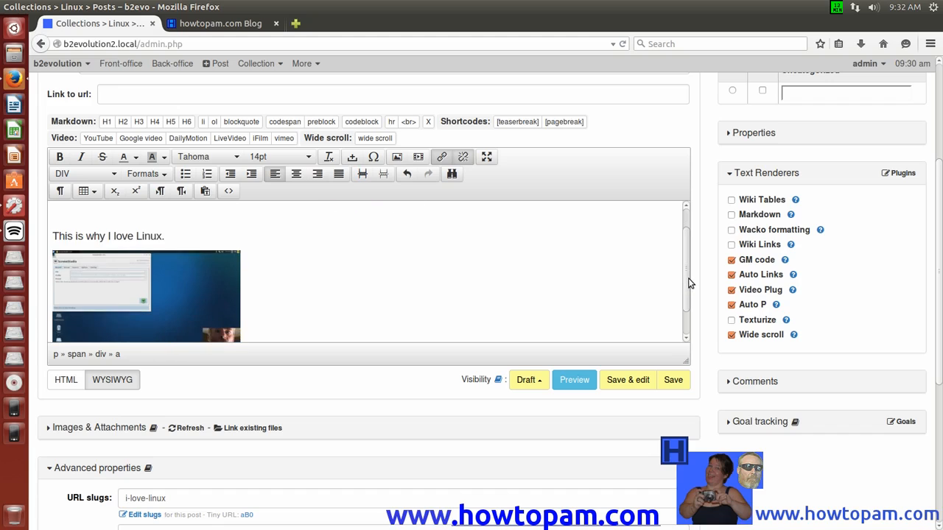
{"action": "left_click", "coordinate": [147, 278]}
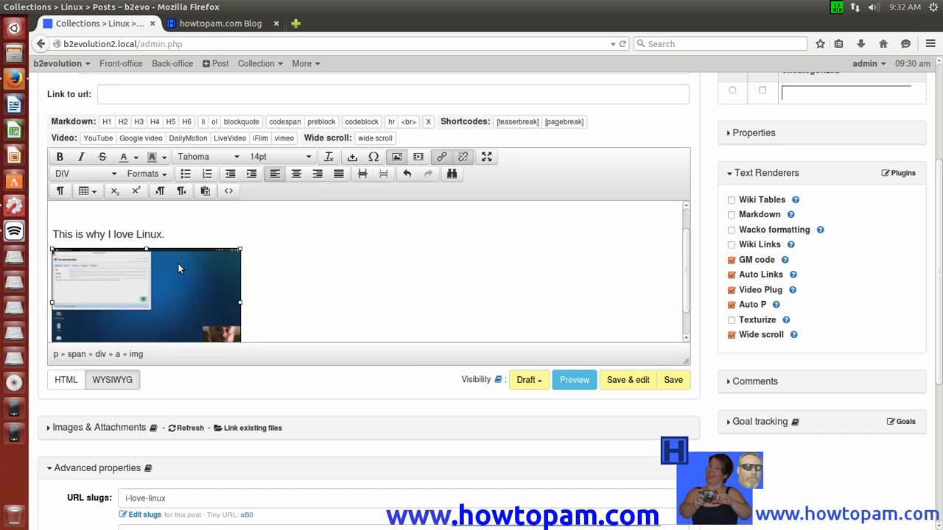
{"action": "left_click", "coordinate": [296, 175]}
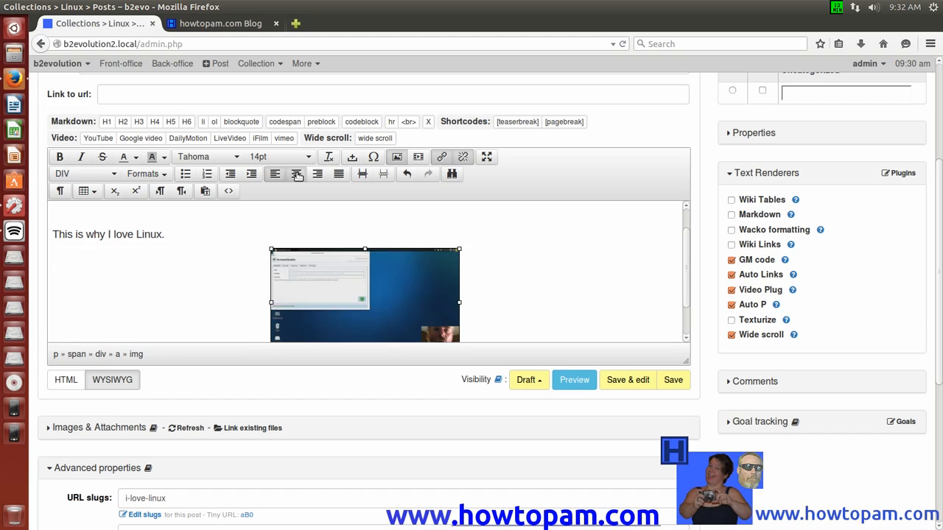
{"action": "left_click", "coordinate": [499, 254]}
Step: Set the line "This is why I love Linux." to 18pt
{"action": "left_click_drag", "start_coordinate": [169, 237], "coordinate": [54, 235]}
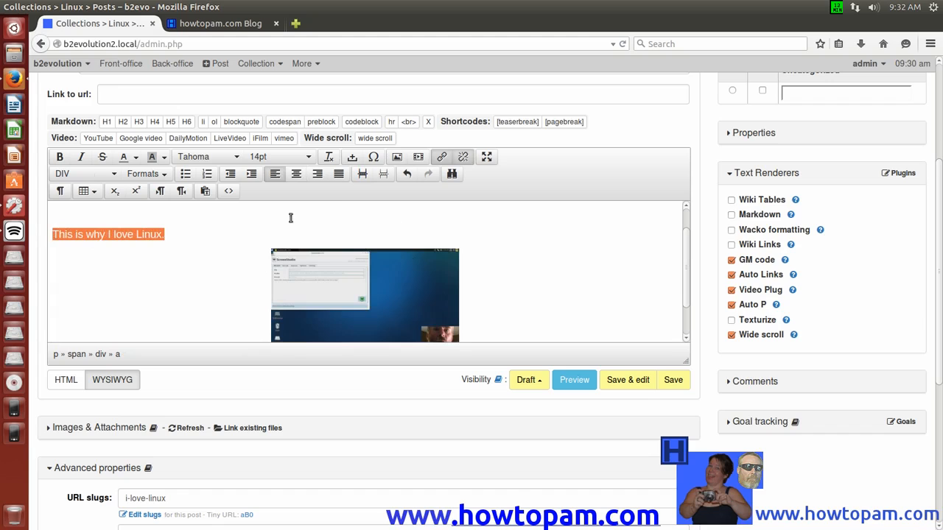
{"action": "left_click", "coordinate": [308, 157]}
{"action": "left_click", "coordinate": [267, 251]}
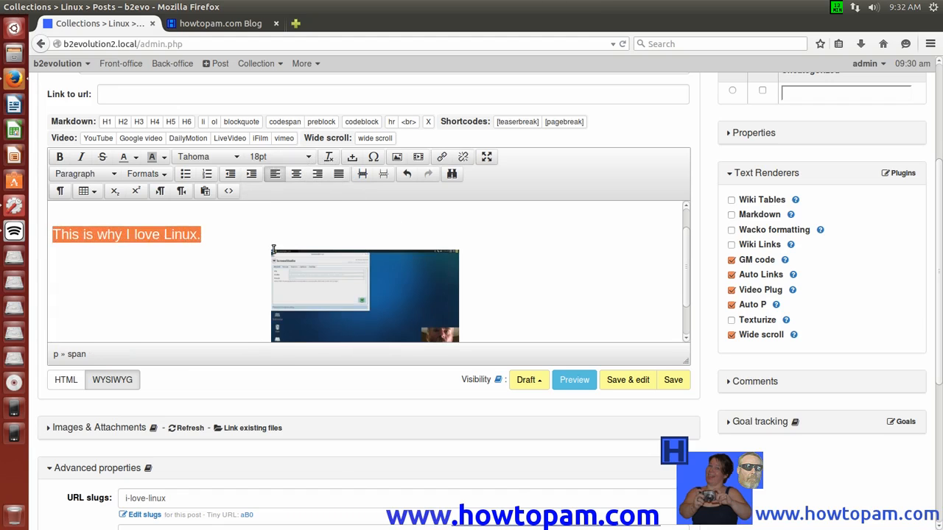
{"action": "left_click", "coordinate": [215, 241]}
Step: Preview the post and examine its content and the blog's sidebar widgets down to the footer
{"action": "left_click_drag", "start_coordinate": [684, 269], "coordinate": [689, 293]}
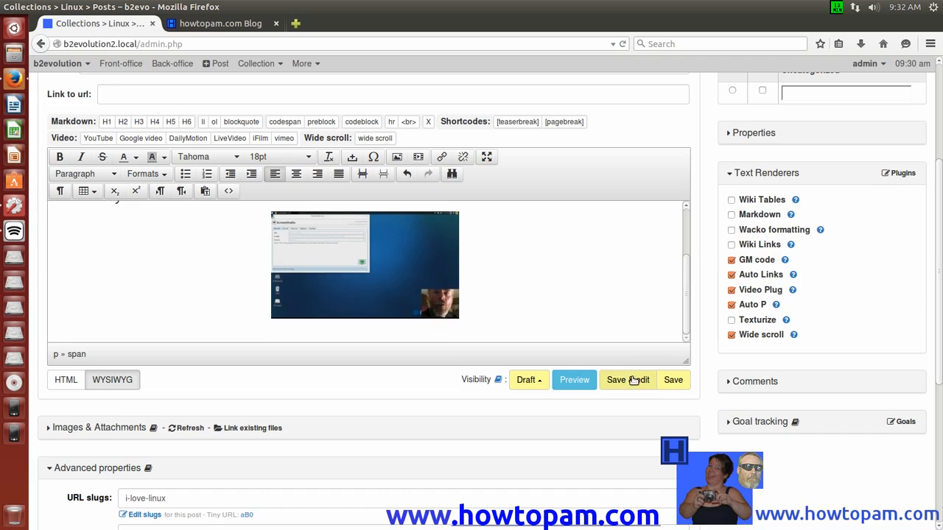
{"action": "left_click", "coordinate": [566, 380]}
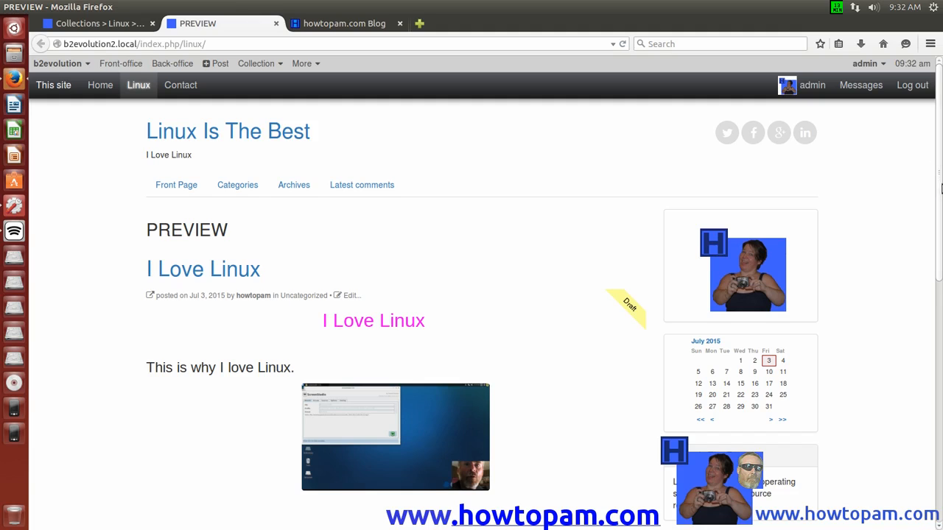
{"action": "scroll", "coordinate": [934, 173], "scroll_direction": "down", "scroll_amount": 2}
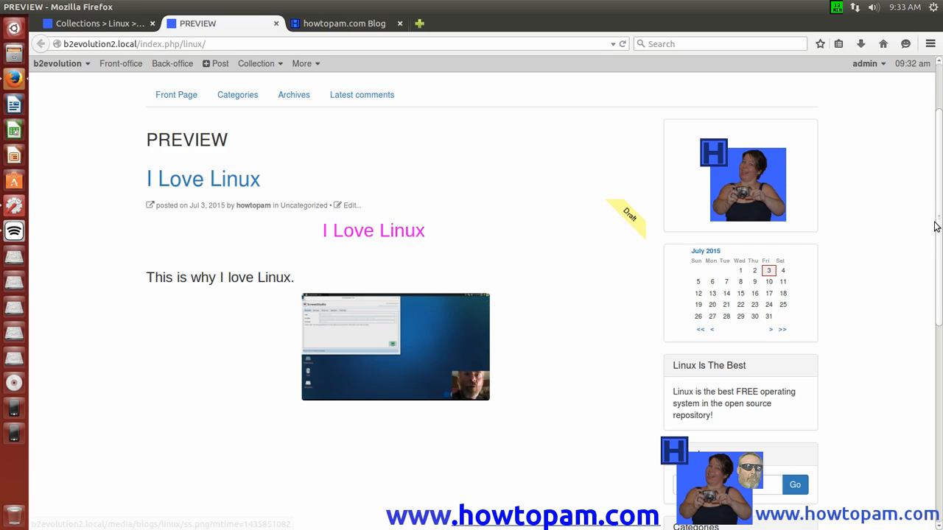
{"action": "left_click_drag", "start_coordinate": [939, 246], "coordinate": [940, 321]}
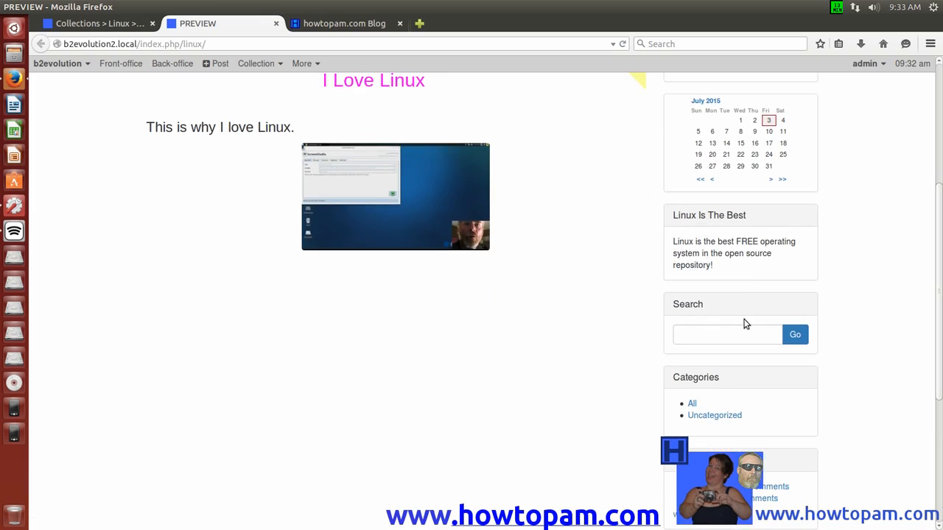
{"action": "left_click_drag", "start_coordinate": [938, 323], "coordinate": [940, 248]}
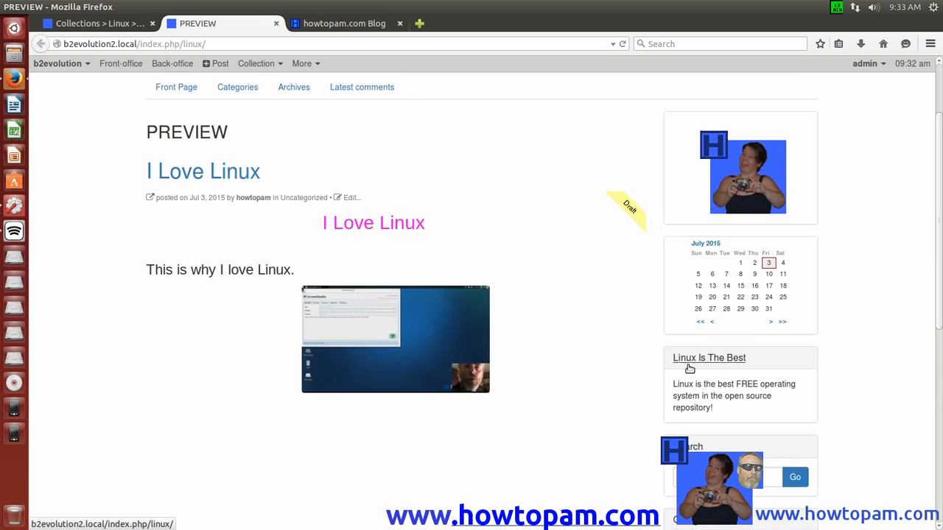
{"action": "left_click_drag", "start_coordinate": [941, 294], "coordinate": [940, 389]}
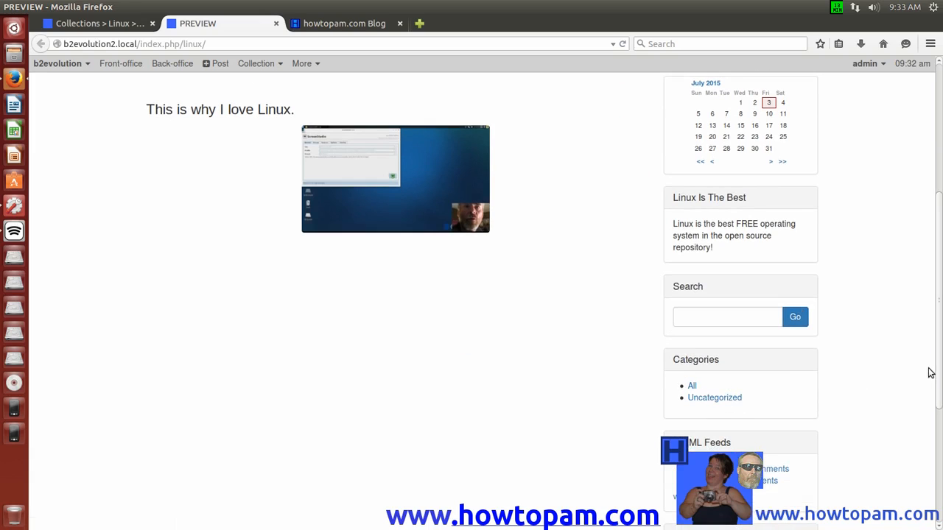
{"action": "left_click_drag", "start_coordinate": [939, 359], "coordinate": [939, 437]}
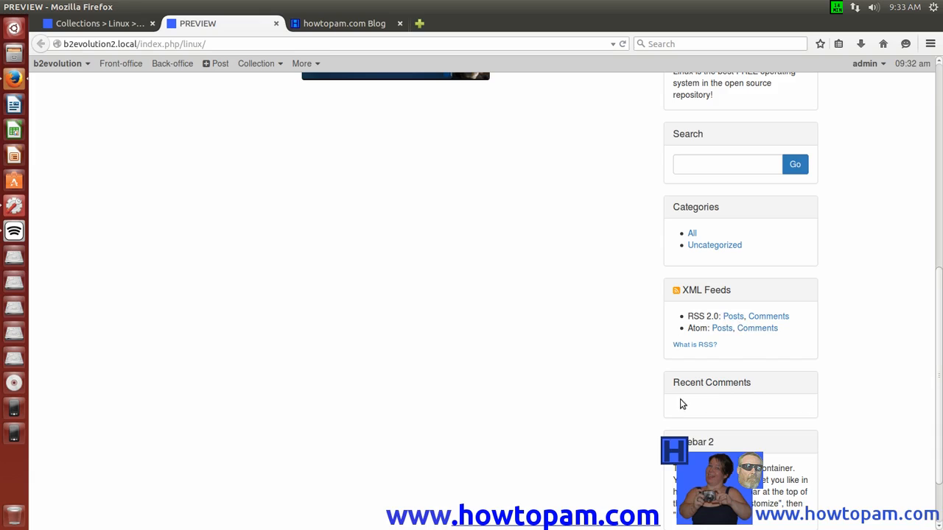
{"action": "scroll", "coordinate": [938, 376], "scroll_direction": "down", "scroll_amount": 2}
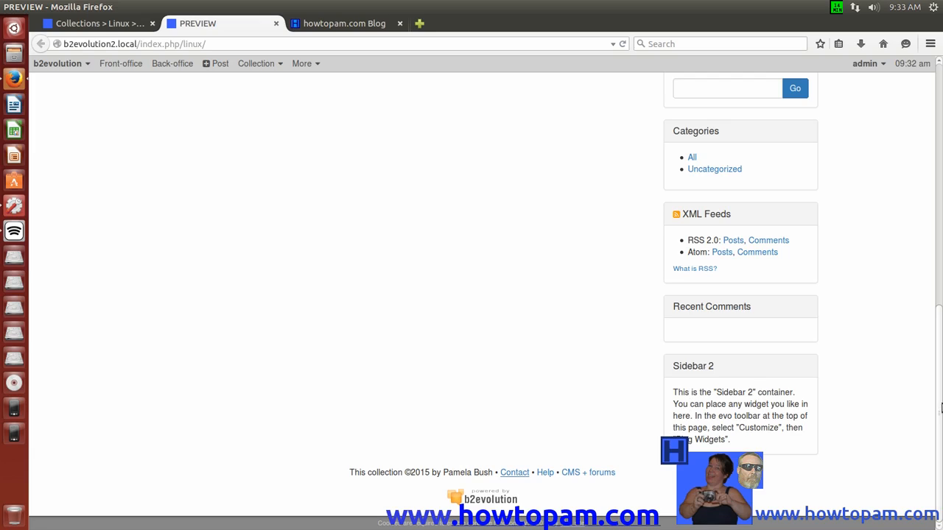
{"action": "left_click_drag", "start_coordinate": [941, 403], "coordinate": [941, 403]}
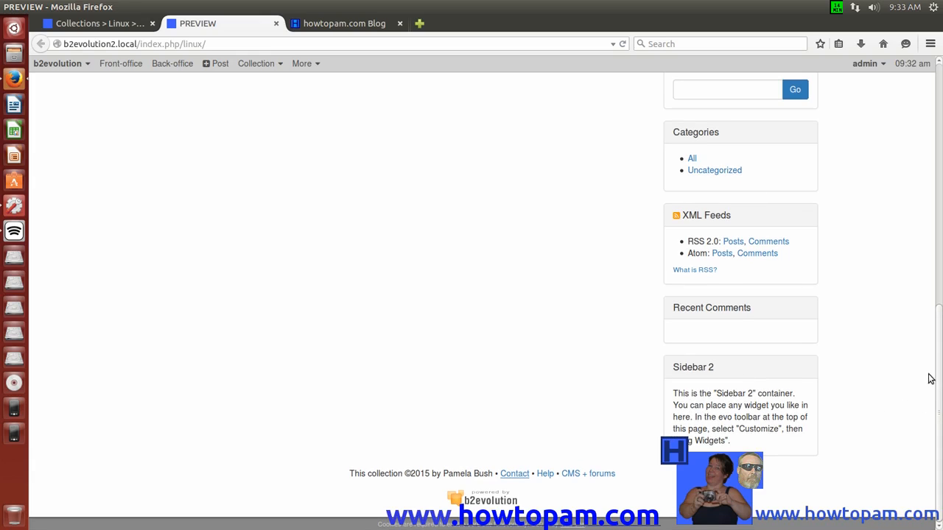
{"action": "left_click_drag", "start_coordinate": [941, 383], "coordinate": [942, 157]}
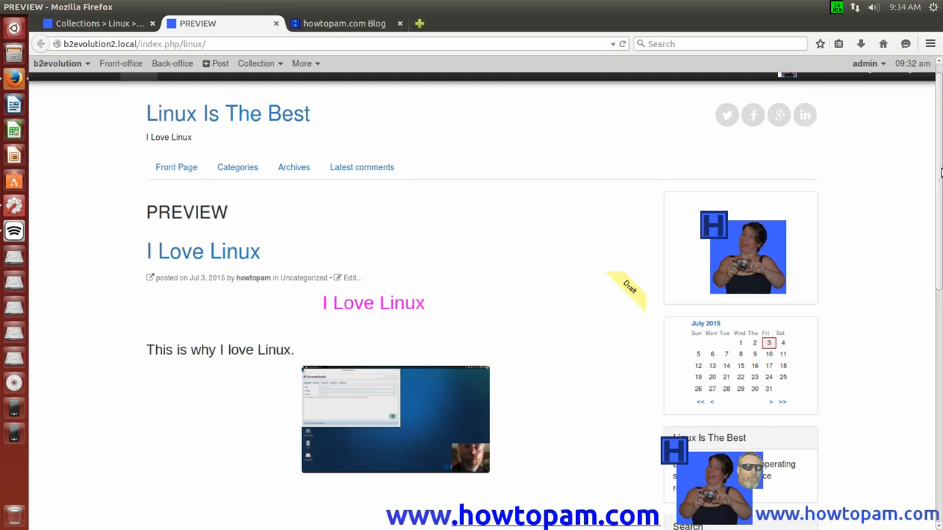
{"action": "scroll", "coordinate": [858, 141], "scroll_direction": "up", "scroll_amount": 1}
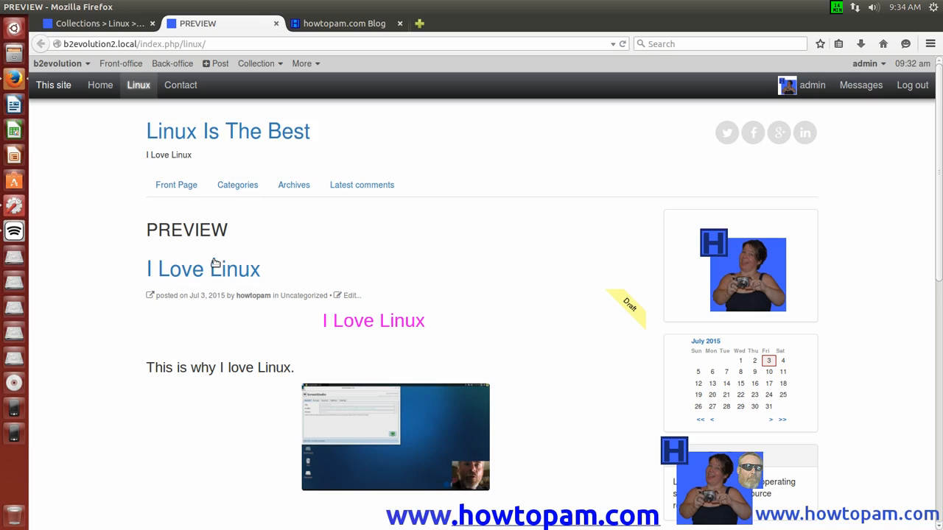
Step: View the blog's Categories, Archives, Latest comments and Front Page, and return to the post editor by closing the preview
{"action": "left_click", "coordinate": [233, 187]}
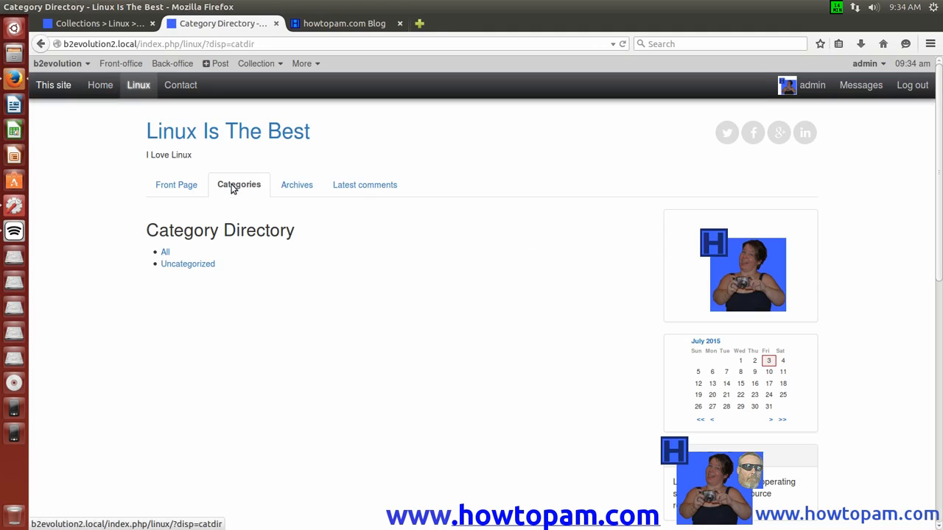
{"action": "left_click", "coordinate": [291, 189]}
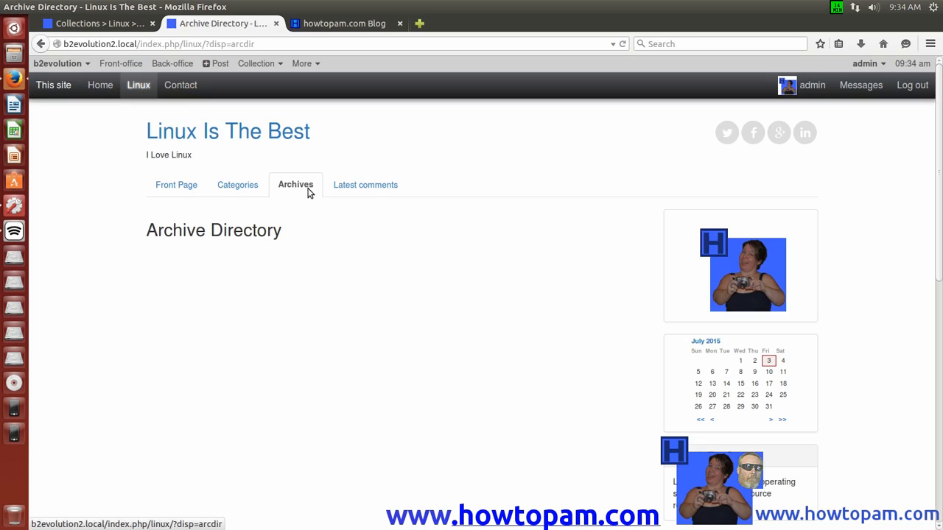
{"action": "left_click", "coordinate": [373, 191]}
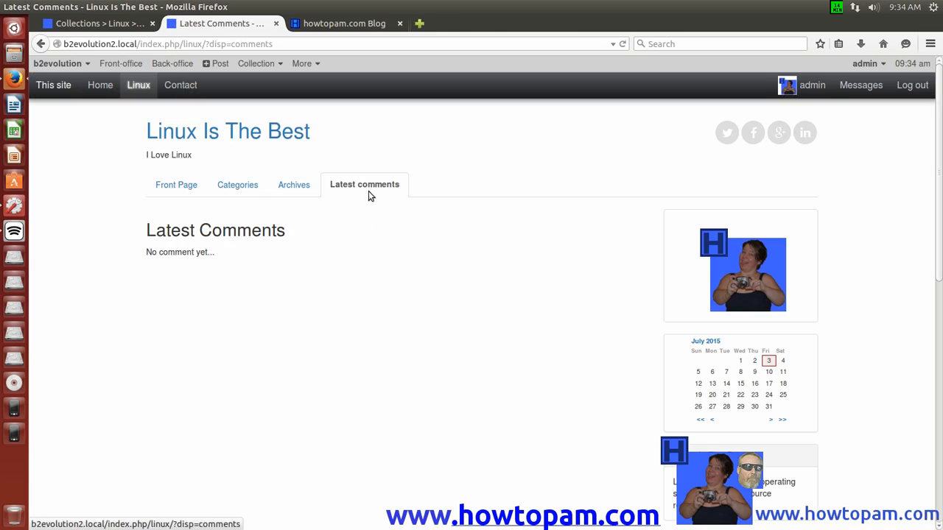
{"action": "left_click", "coordinate": [184, 185]}
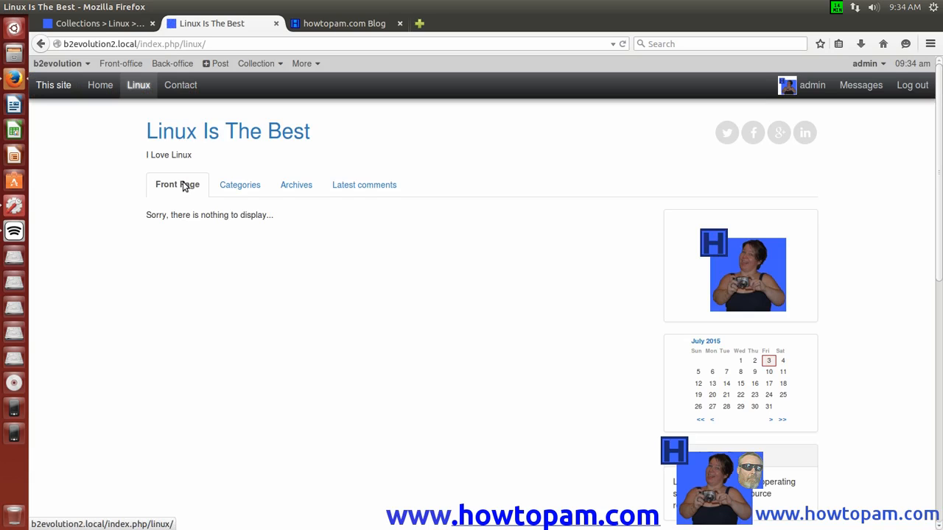
{"action": "left_click", "coordinate": [276, 25]}
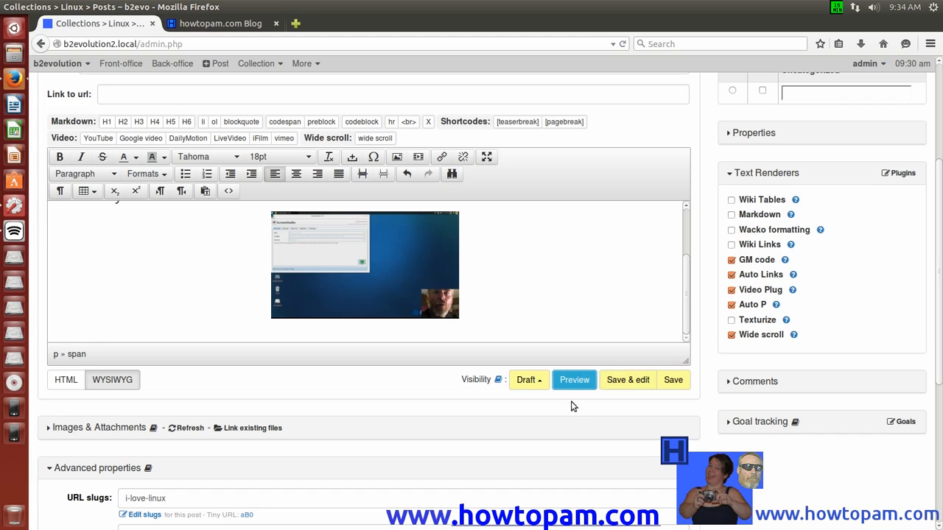
Step: Change the post's visibility from draft to Public, save the post, and dismiss the resulting notices on the blog page
{"action": "left_click", "coordinate": [540, 384]}
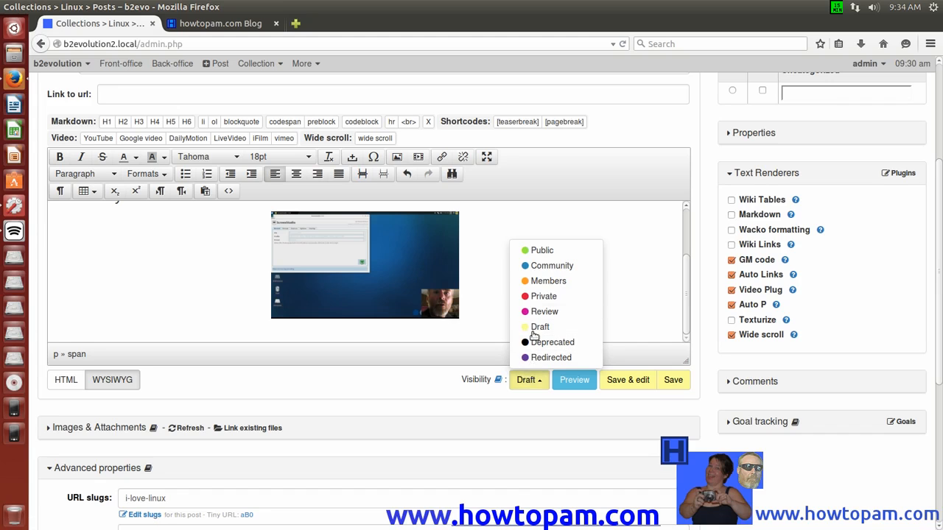
{"action": "left_click", "coordinate": [527, 250]}
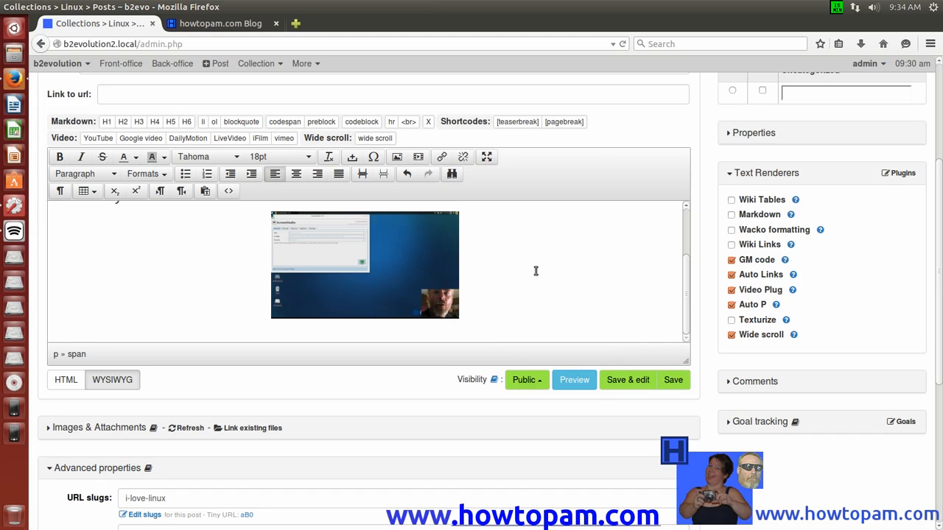
{"action": "left_click", "coordinate": [671, 380]}
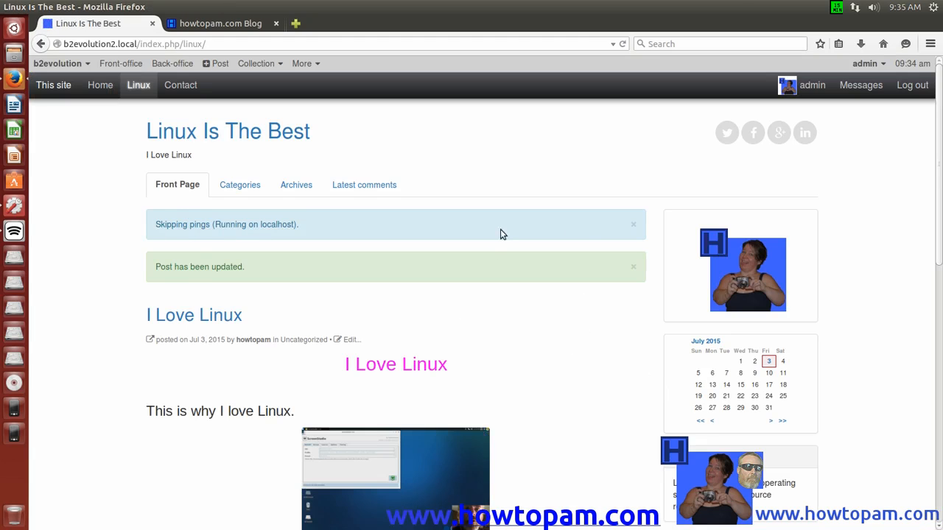
{"action": "left_click", "coordinate": [633, 226]}
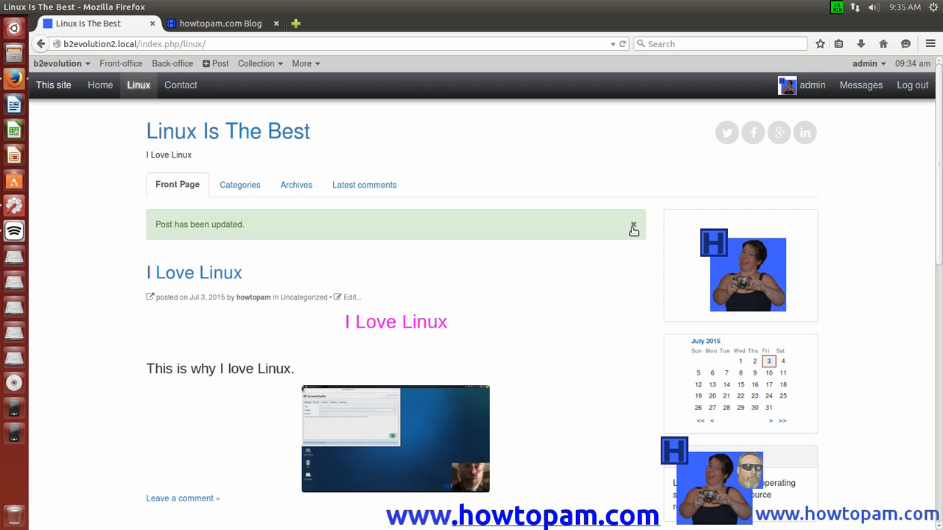
{"action": "left_click", "coordinate": [632, 226]}
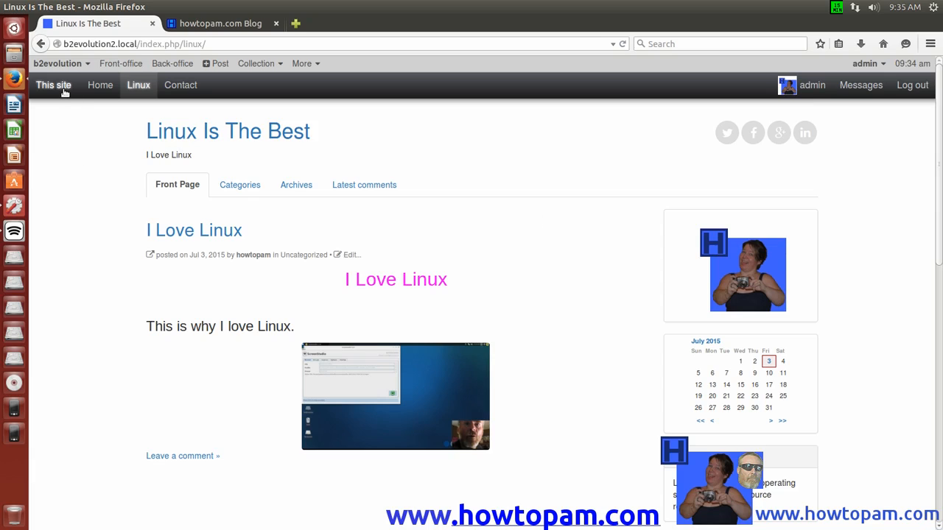
Step: View the site's home page and open the "I Love Linux" post from Recent Posts to check its content
{"action": "left_click", "coordinate": [96, 89]}
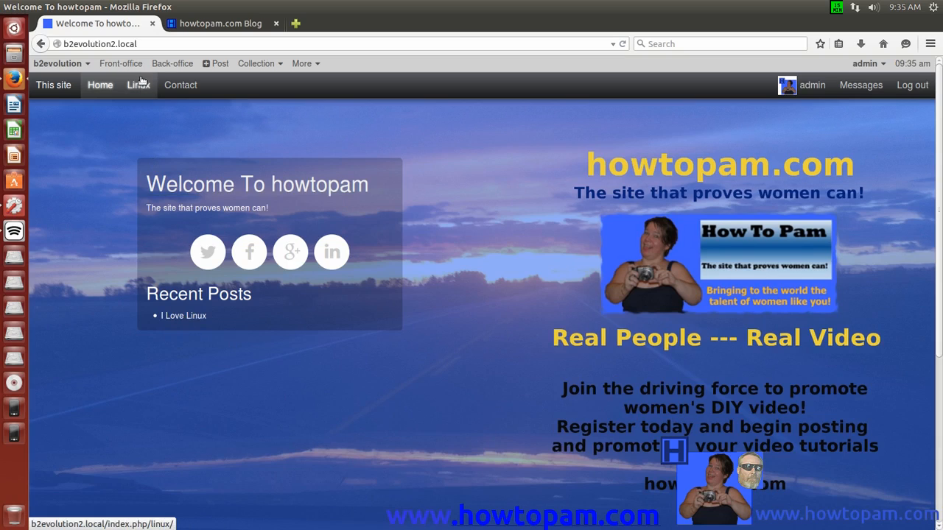
{"action": "left_click", "coordinate": [185, 316]}
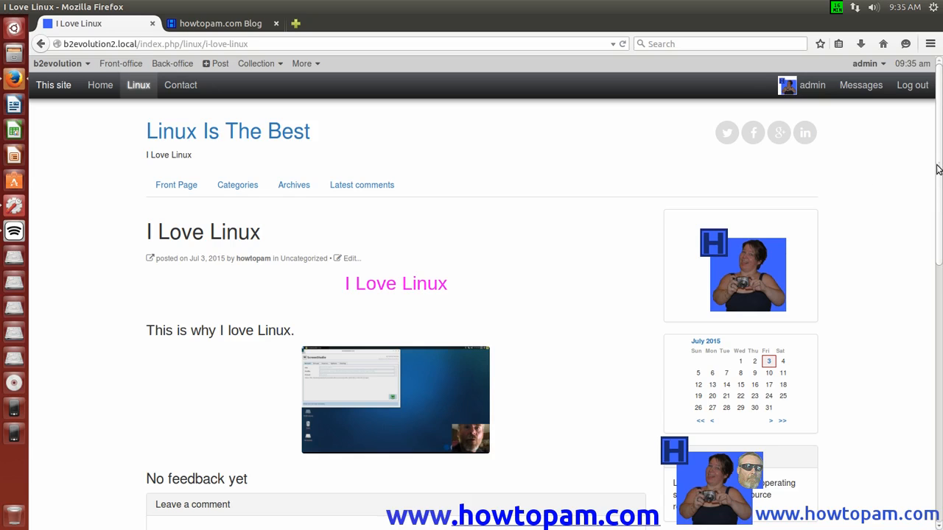
{"action": "left_click_drag", "start_coordinate": [938, 167], "coordinate": [940, 258]}
{"action": "scroll", "coordinate": [684, 218], "scroll_direction": "up", "scroll_amount": 4}
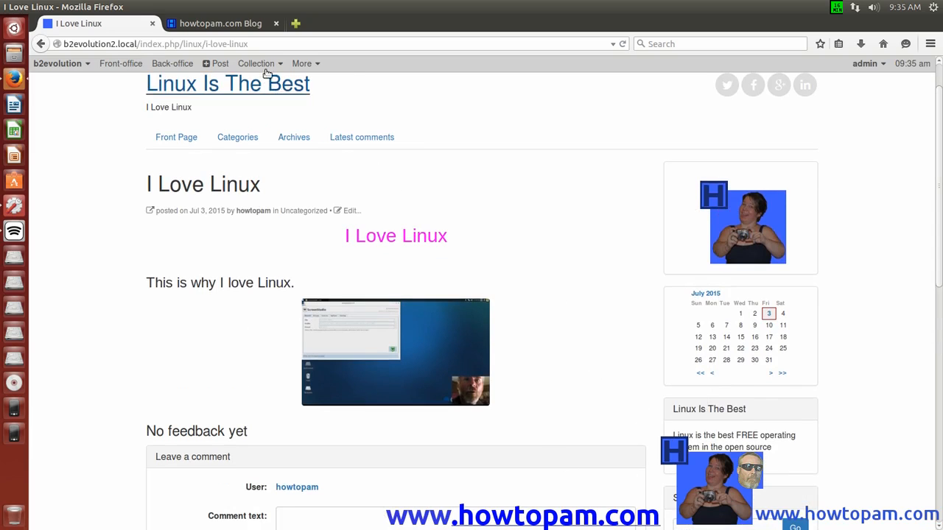
Step: Show the widget containers on the Linux blog and open the Free HTML widget in the Sidebar 2 container for editing
{"action": "mouse_move", "coordinate": [259, 65]}
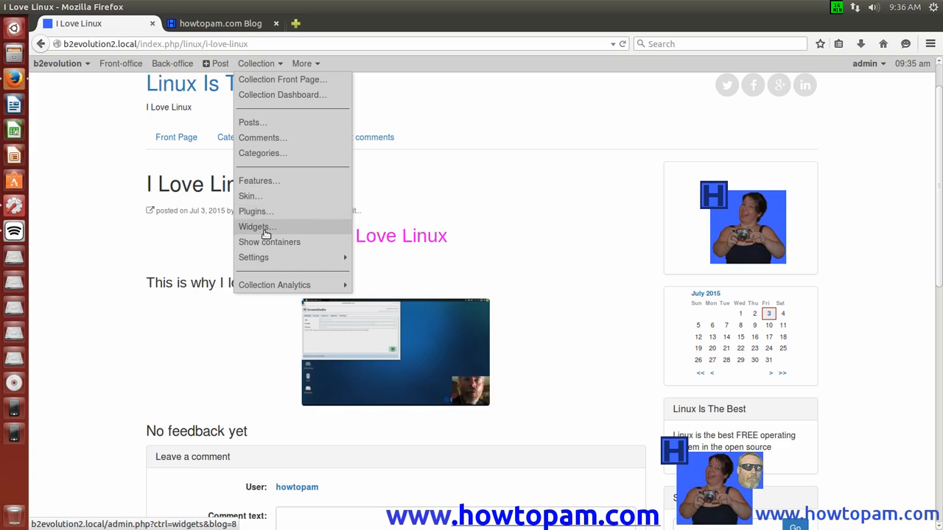
{"action": "left_click", "coordinate": [269, 243]}
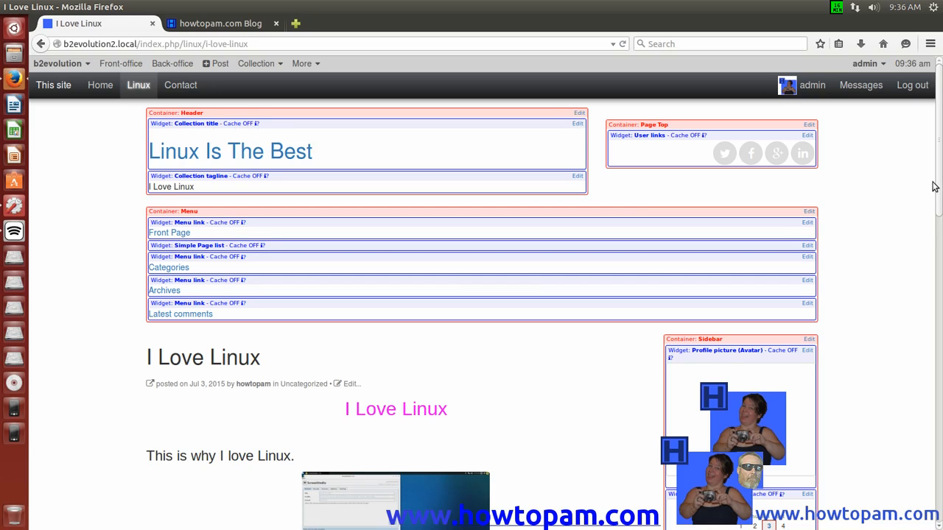
{"action": "scroll", "coordinate": [939, 199], "scroll_direction": "down", "scroll_amount": 3}
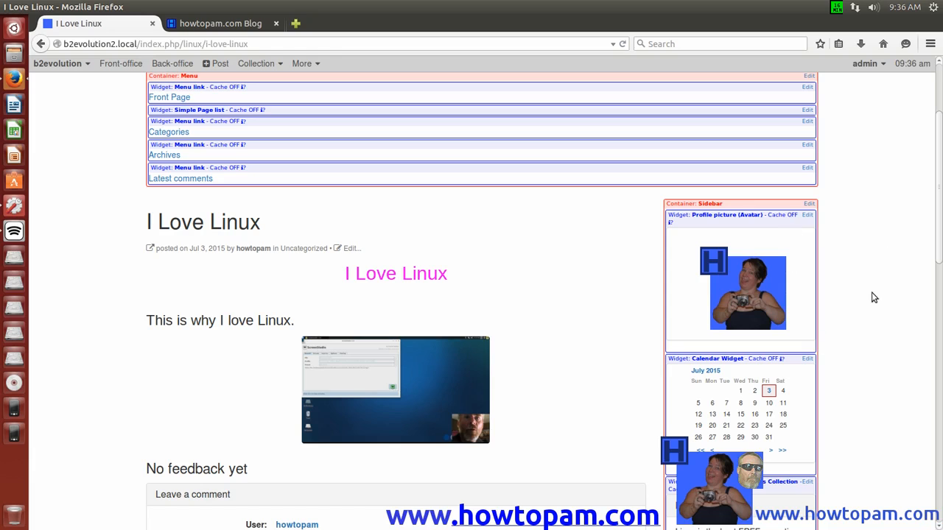
{"action": "left_click_drag", "start_coordinate": [939, 226], "coordinate": [938, 335]}
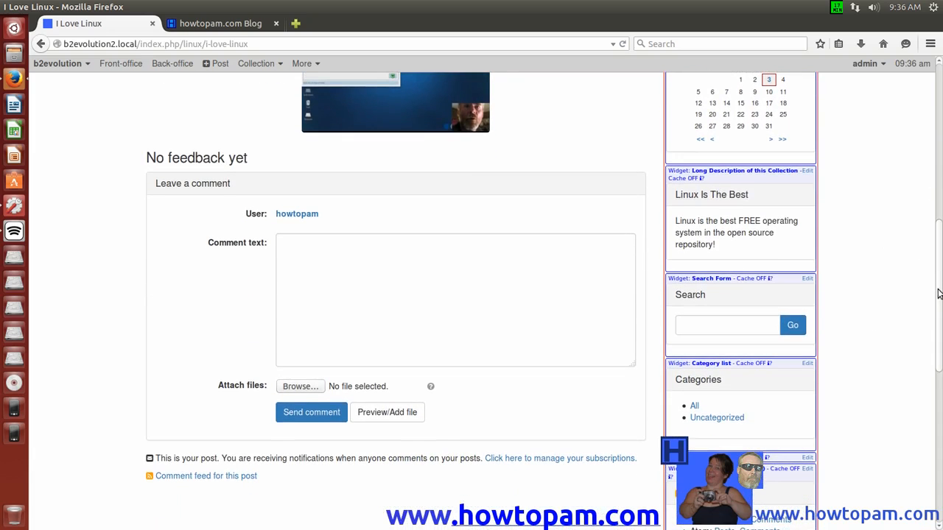
{"action": "left_click_drag", "start_coordinate": [938, 294], "coordinate": [936, 405]}
{"action": "scroll", "coordinate": [936, 406], "scroll_direction": "down", "scroll_amount": 3}
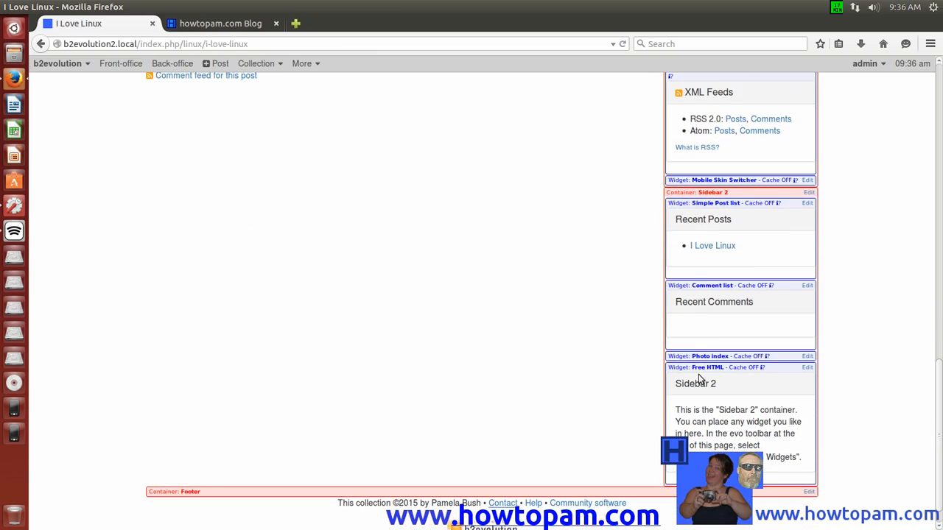
{"action": "left_click", "coordinate": [807, 370]}
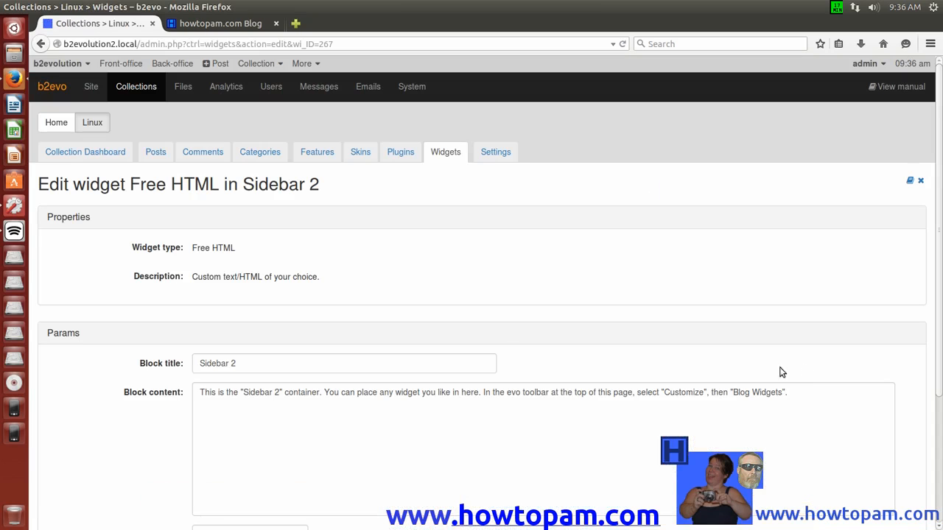
Step: Set the Free HTML widget's block title to "Linux" and its content to "Linux is the best because it is very stable.", and save the changes
{"action": "left_click_drag", "start_coordinate": [237, 363], "coordinate": [199, 363]}
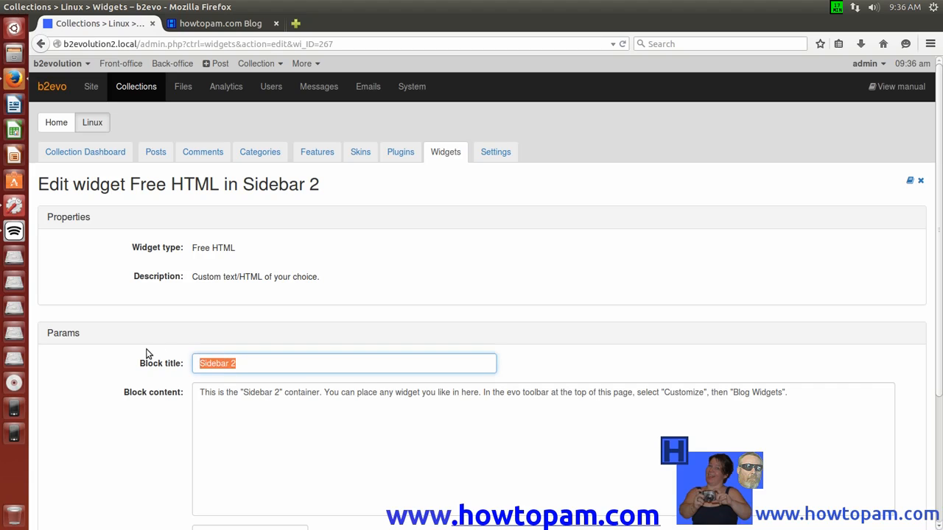
{"action": "type", "text": "Linux"}
{"action": "left_click_drag", "start_coordinate": [782, 393], "coordinate": [480, 368]}
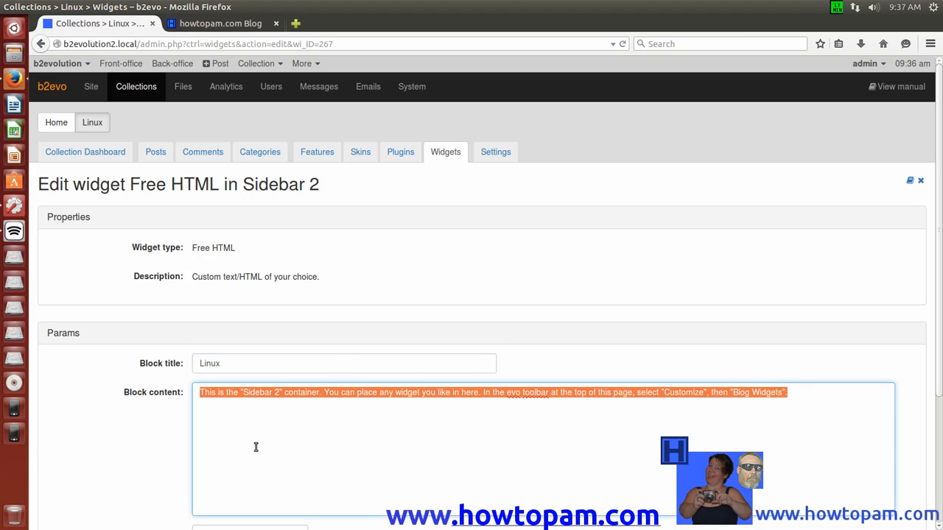
{"action": "type", "text": "L"}
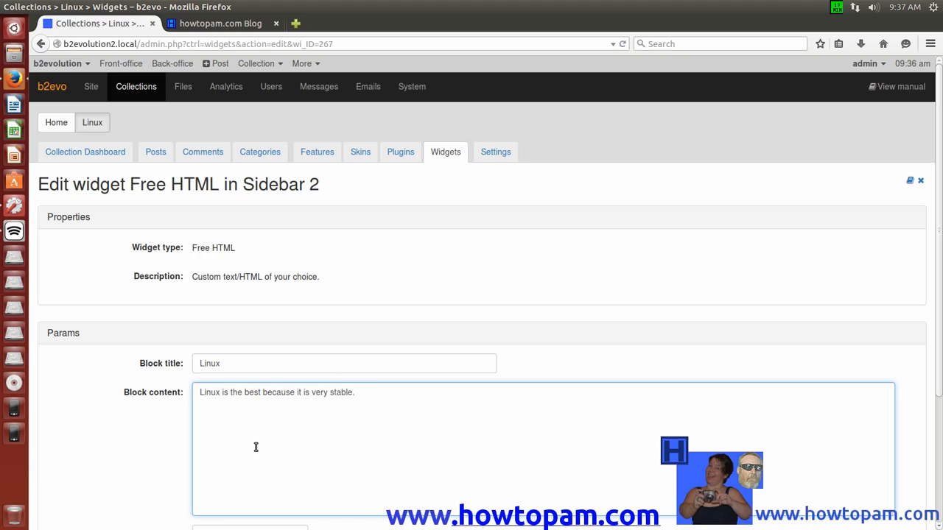
{"action": "scroll", "coordinate": [941, 406], "scroll_direction": "down", "scroll_amount": 3}
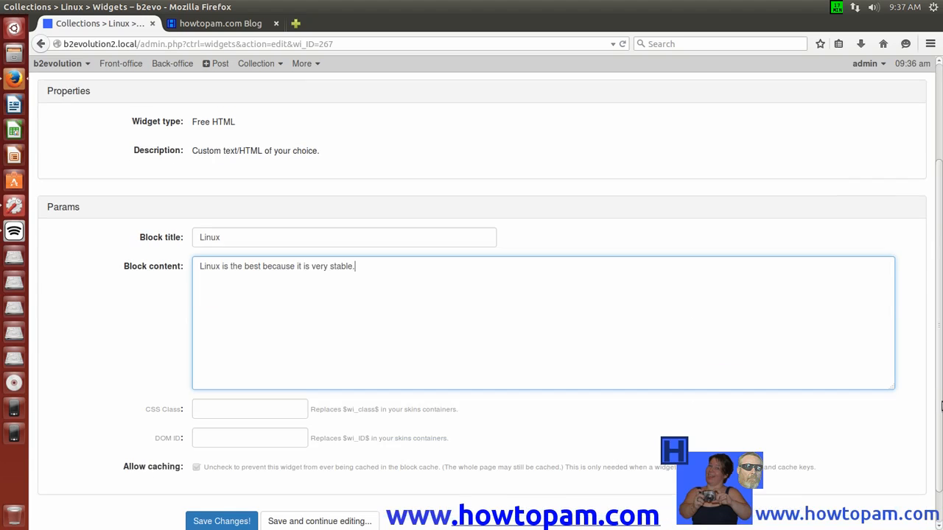
{"action": "scroll", "coordinate": [940, 406], "scroll_direction": "down", "scroll_amount": 1}
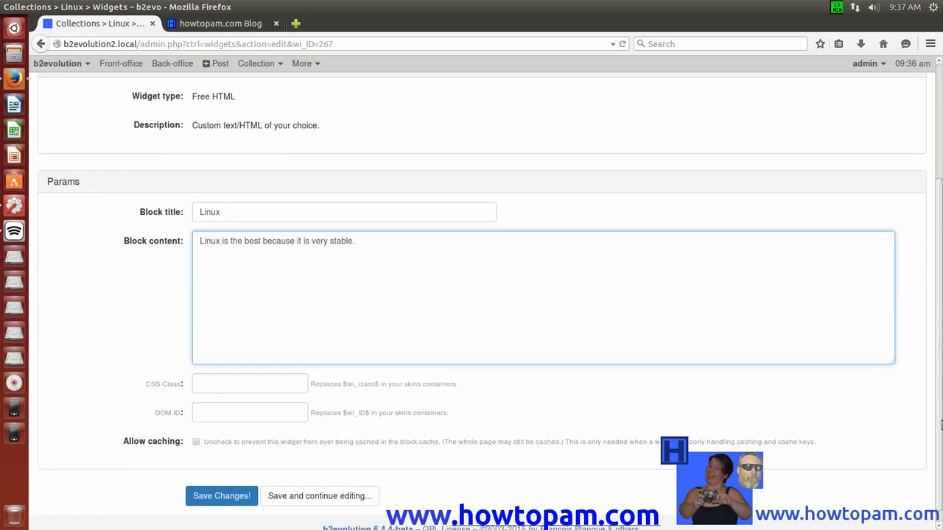
{"action": "left_click", "coordinate": [219, 496]}
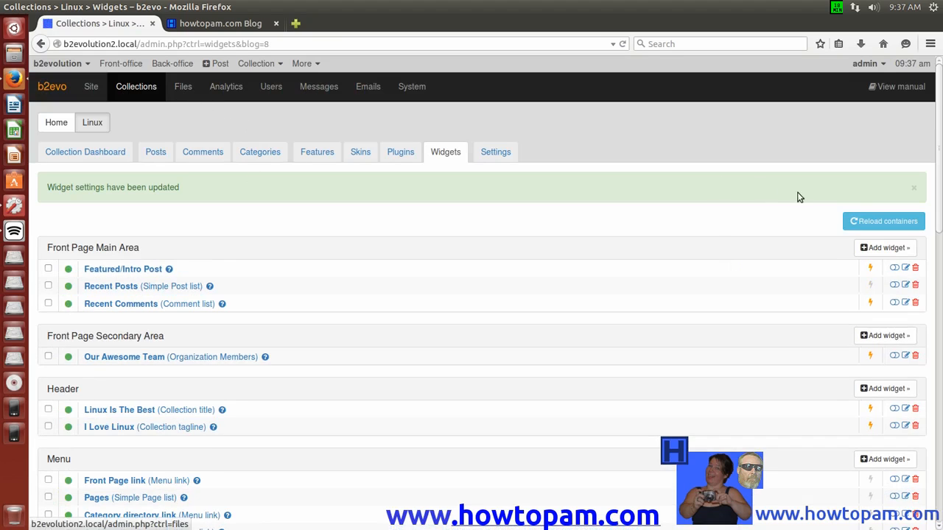
{"action": "left_click", "coordinate": [917, 189]}
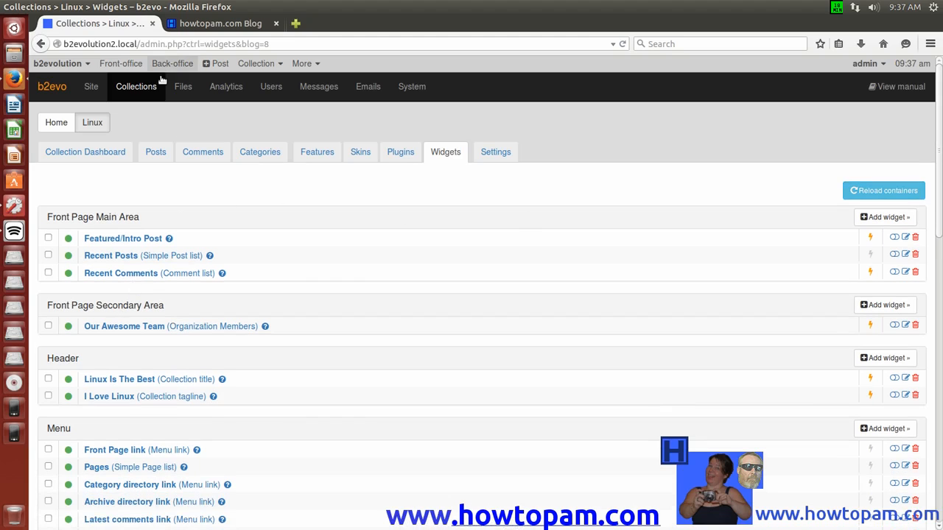
Step: Return to the Linux blog on the public site and hide its widget containers
{"action": "left_click", "coordinate": [121, 65]}
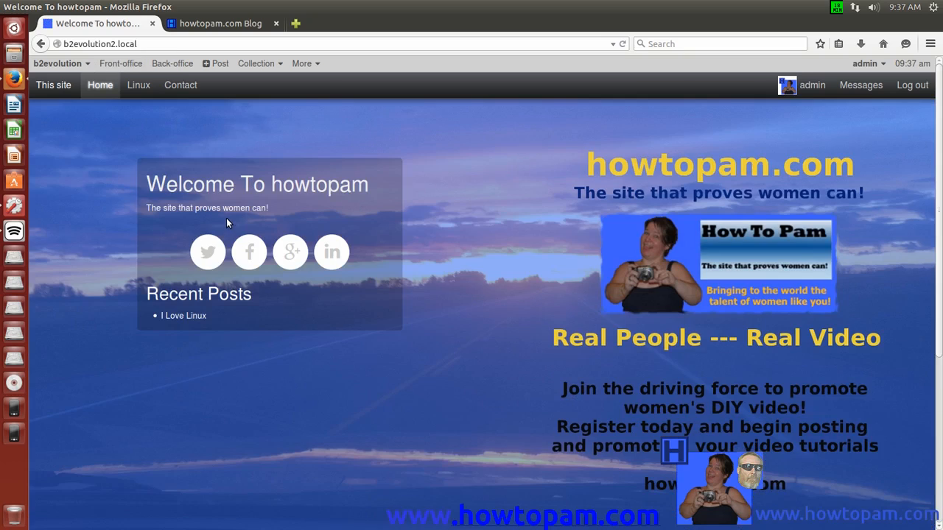
{"action": "left_click", "coordinate": [137, 86]}
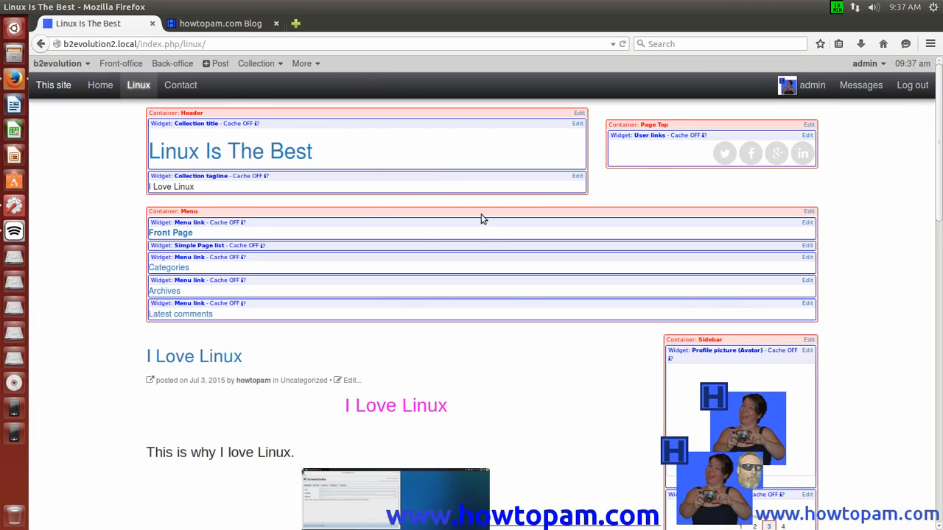
{"action": "mouse_move", "coordinate": [254, 65]}
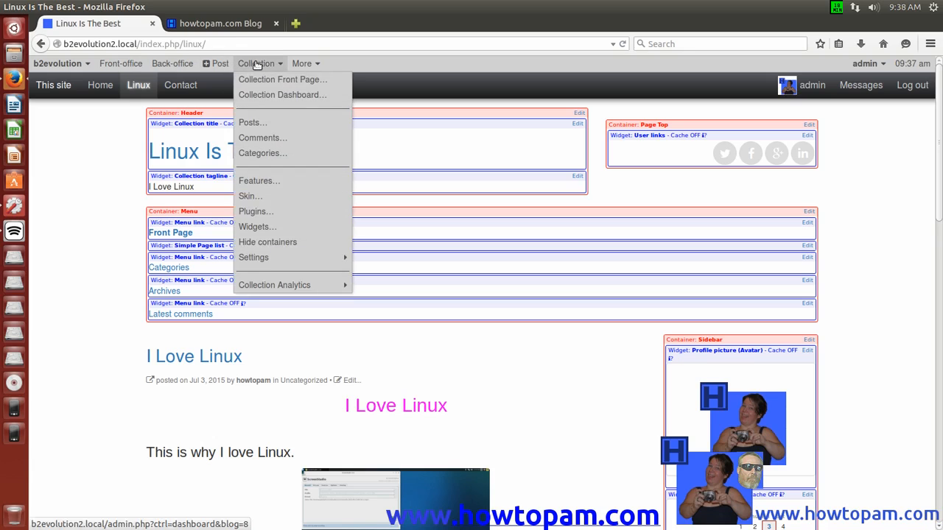
{"action": "left_click", "coordinate": [271, 243]}
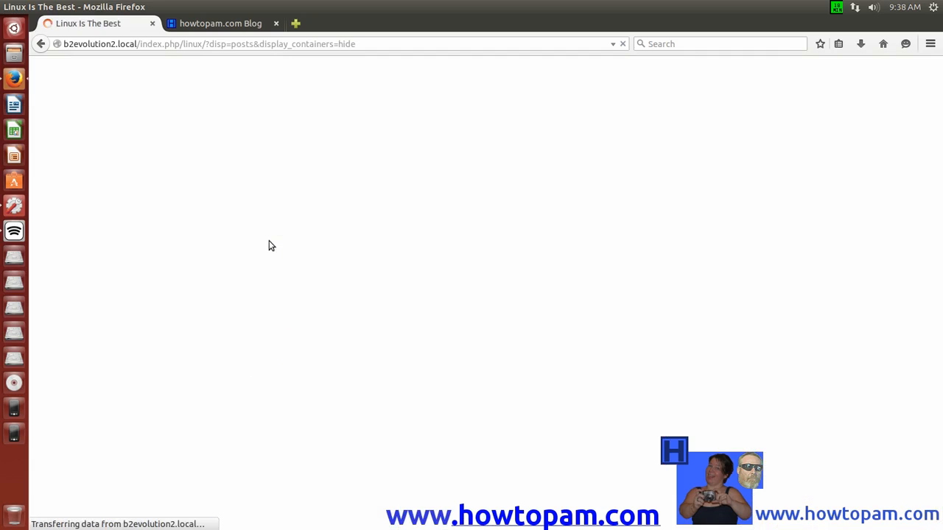
Step: Examine the Linux blog's post and sidebar widgets down to the footer, and return to the site's home page
{"action": "left_click_drag", "start_coordinate": [938, 145], "coordinate": [940, 219]}
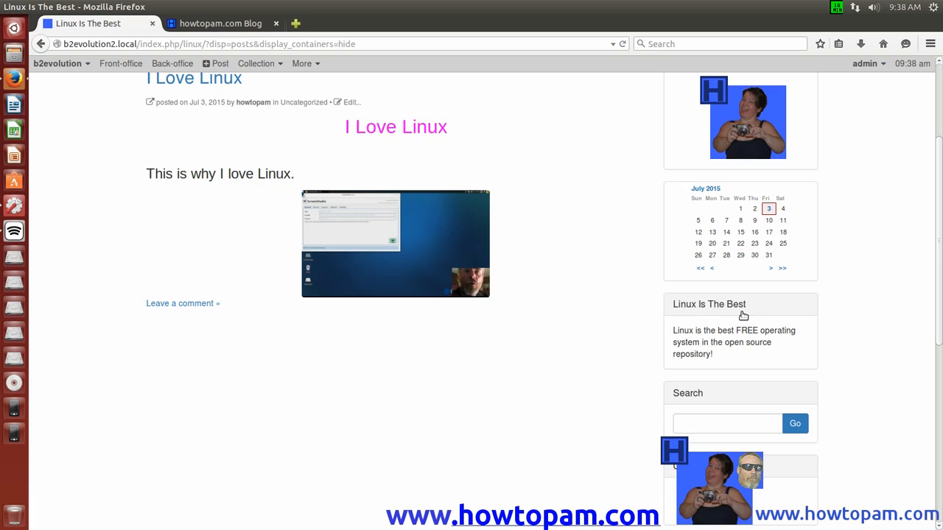
{"action": "left_click_drag", "start_coordinate": [939, 260], "coordinate": [938, 442]}
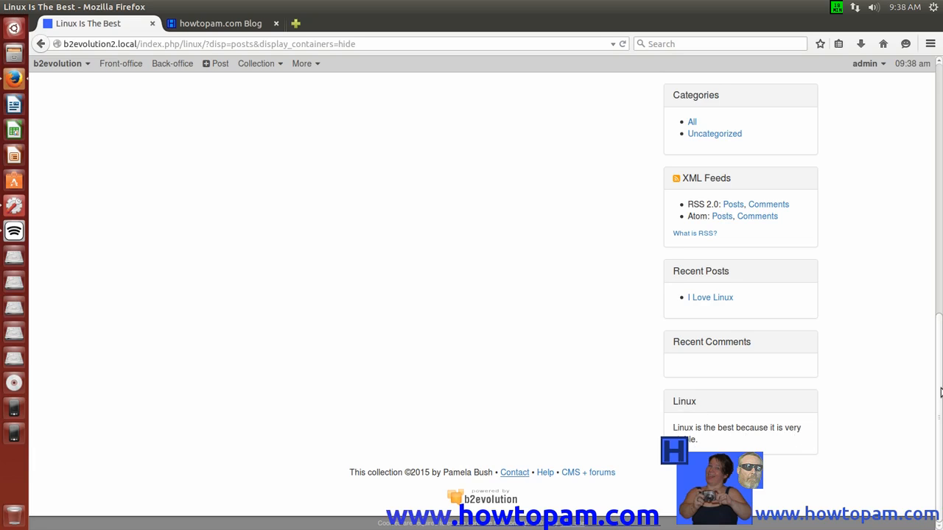
{"action": "left_click_drag", "start_coordinate": [936, 389], "coordinate": [940, 131]}
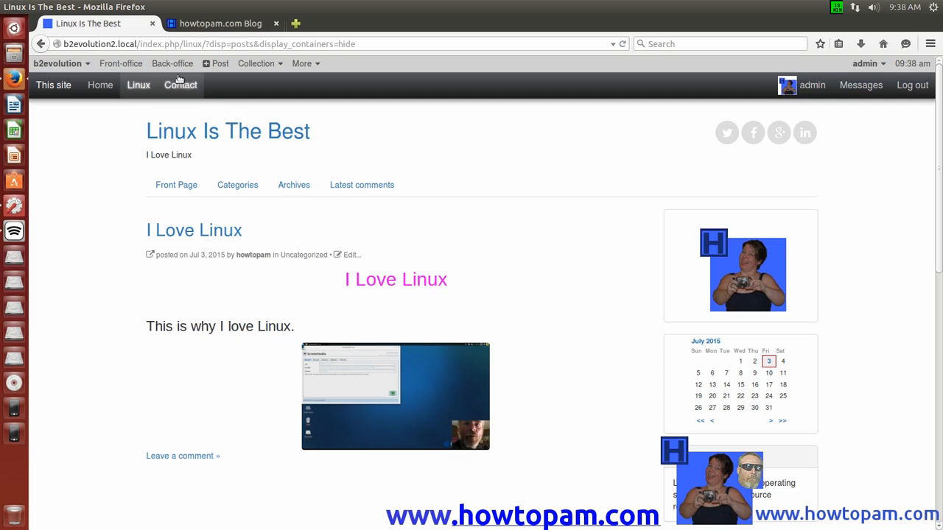
{"action": "left_click", "coordinate": [103, 87]}
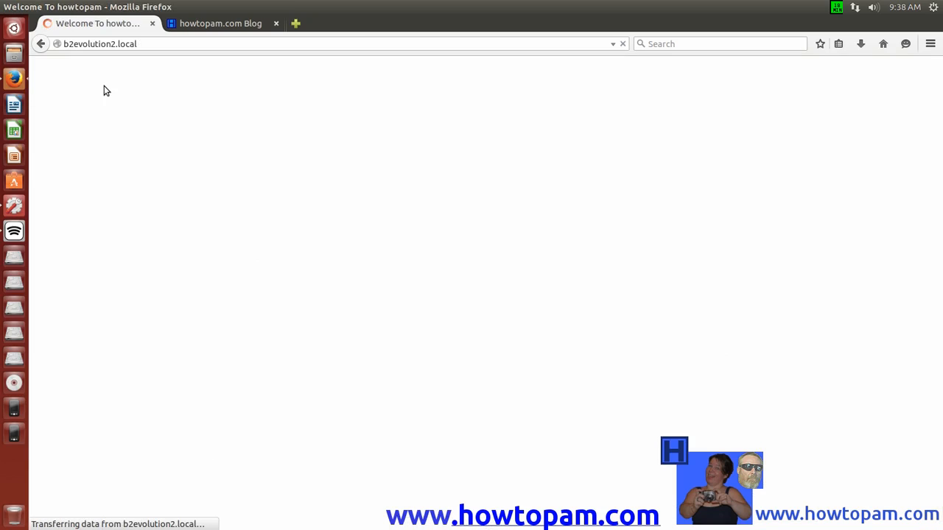